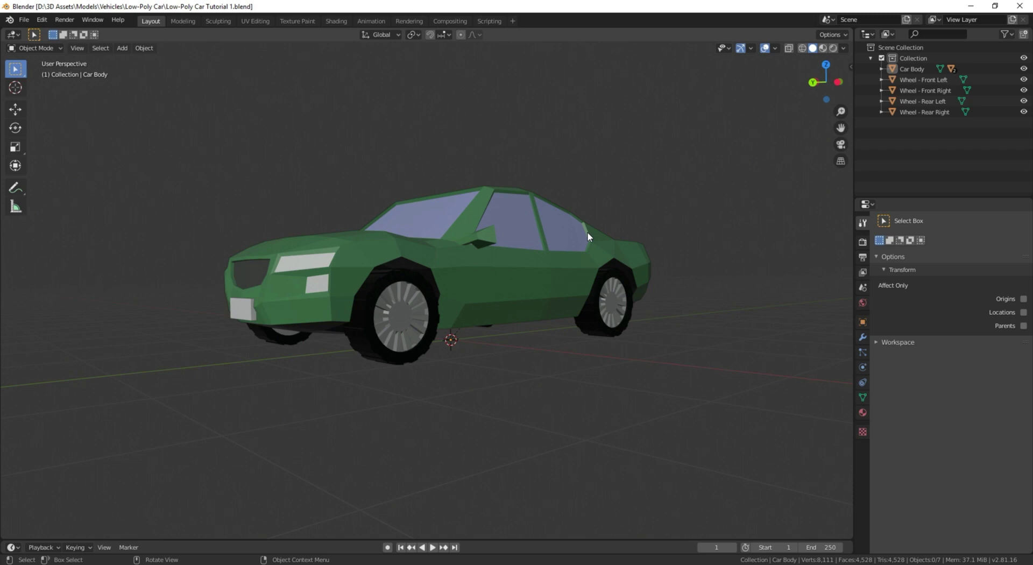
Snap the 3D cursor to the centre of the Car Body's full mesh.
mouse_move(447, 250)
middle_mouse_down()
mouse_move(492, 291)
mouse_move(417, 266)
mouse_move(438, 268)
middle_mouse_up()
scroll(438, 267, "up", 5)
middle_click_drag(508, 325, 455, 264, "shift")
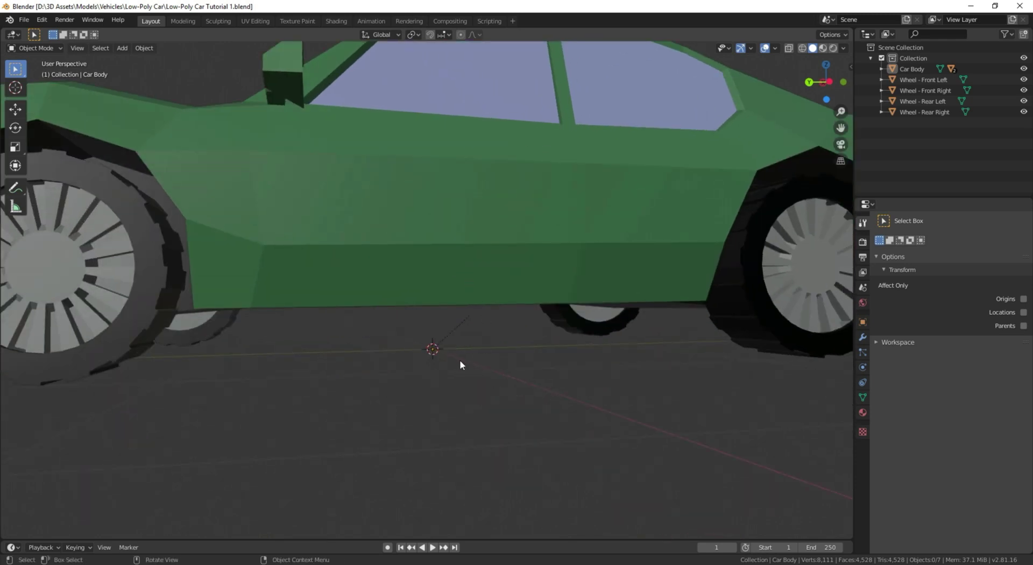
middle_click_drag(460, 364, 491, 223)
scroll(523, 266, "down", 3)
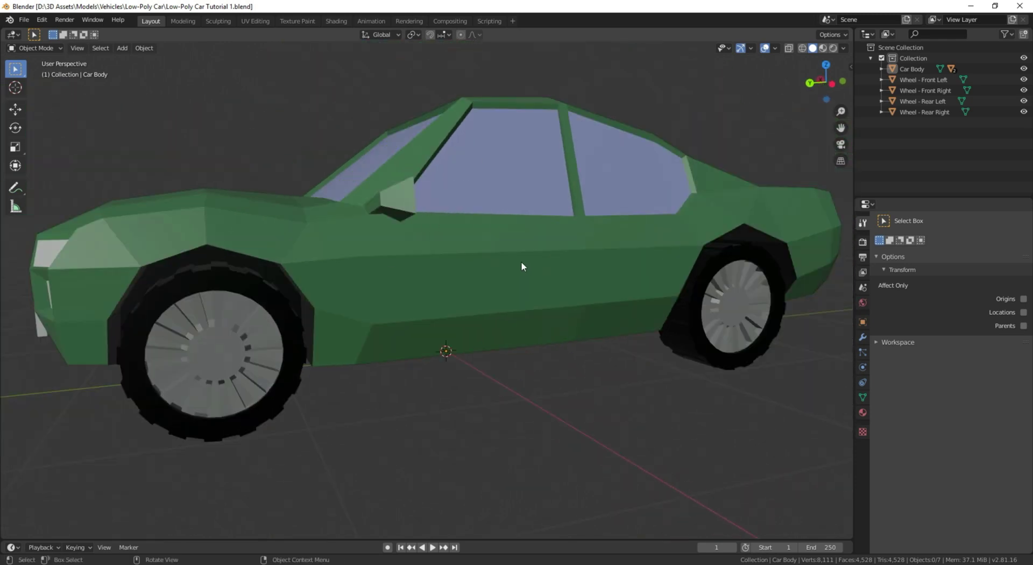
left_click(482, 189)
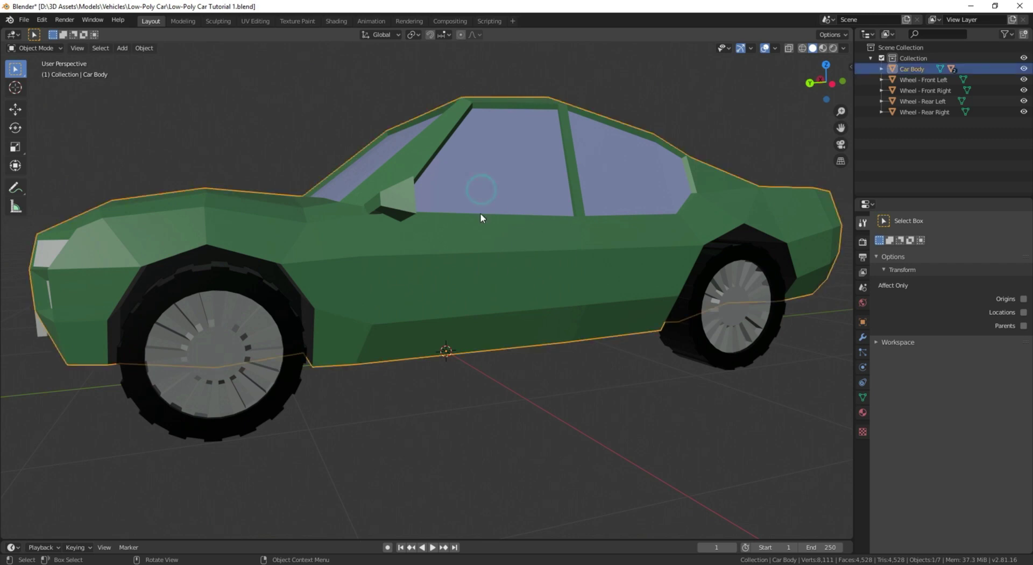
middle_click_drag(484, 221, 531, 238)
key("Tab")
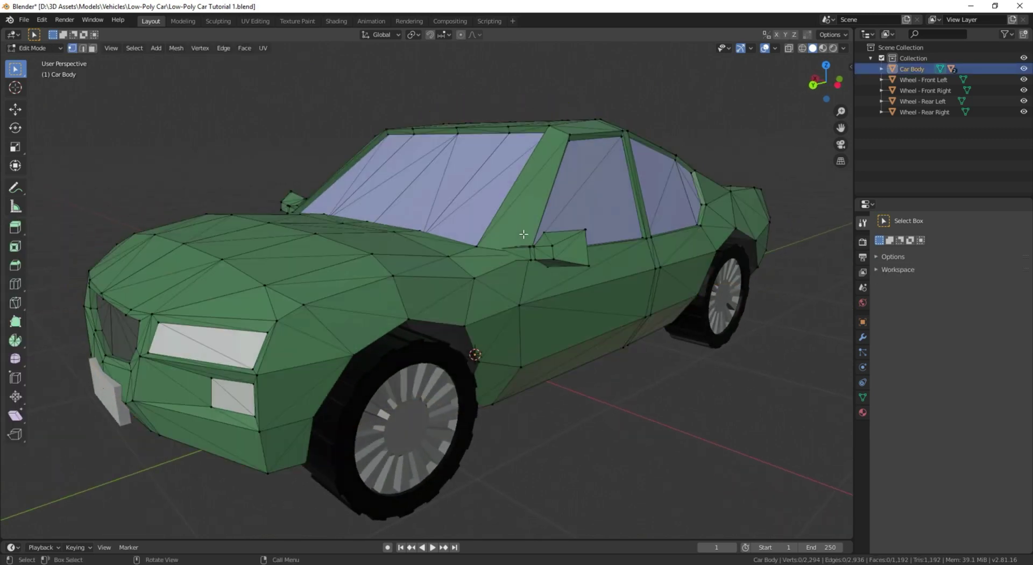
key("a")
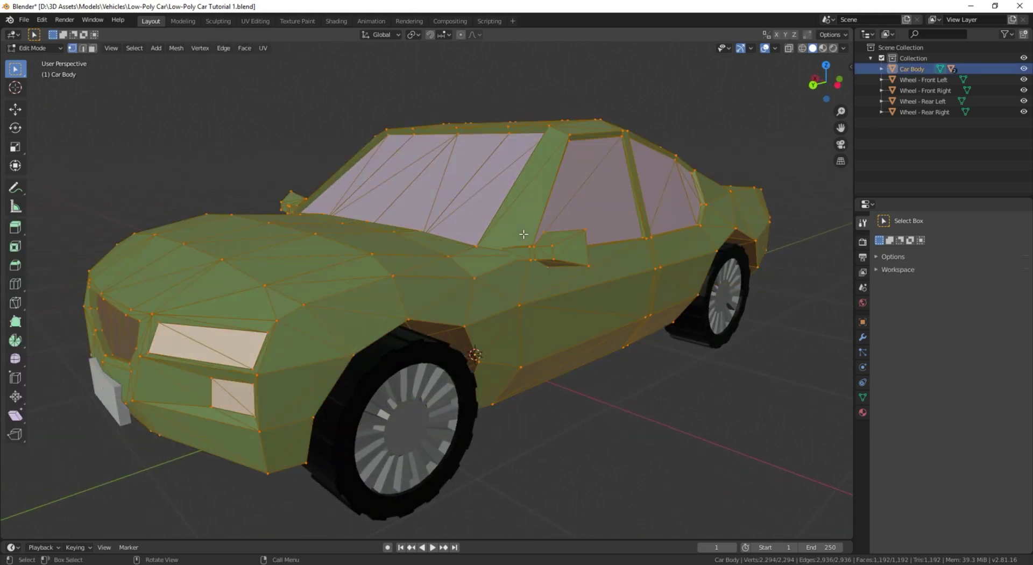
key("shift+s")
left_click(528, 281)
Set the Car Body's origin to the 3D cursor.
key("Tab")
right_click(529, 211)
mouse_move(530, 212)
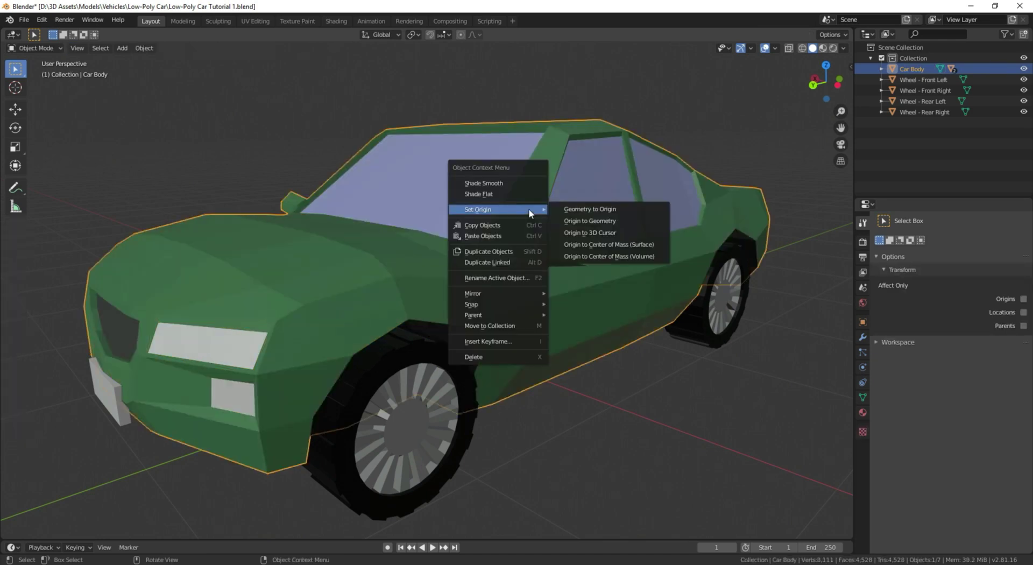
left_click(589, 233)
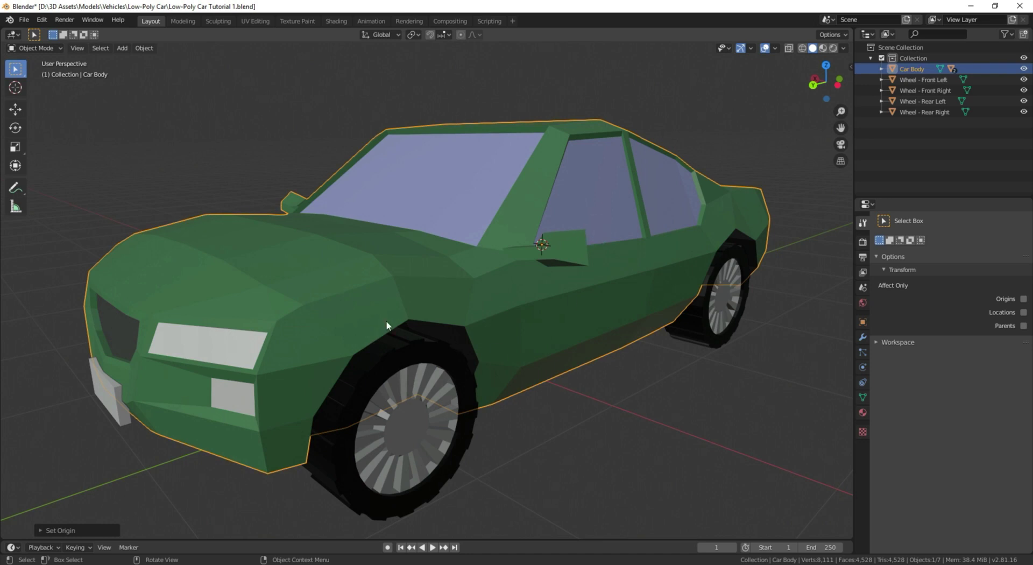
Return the 3D cursor to the world origin.
middle_click_drag(386, 324, 533, 325)
scroll(539, 324, "down", 3)
key("shift+s")
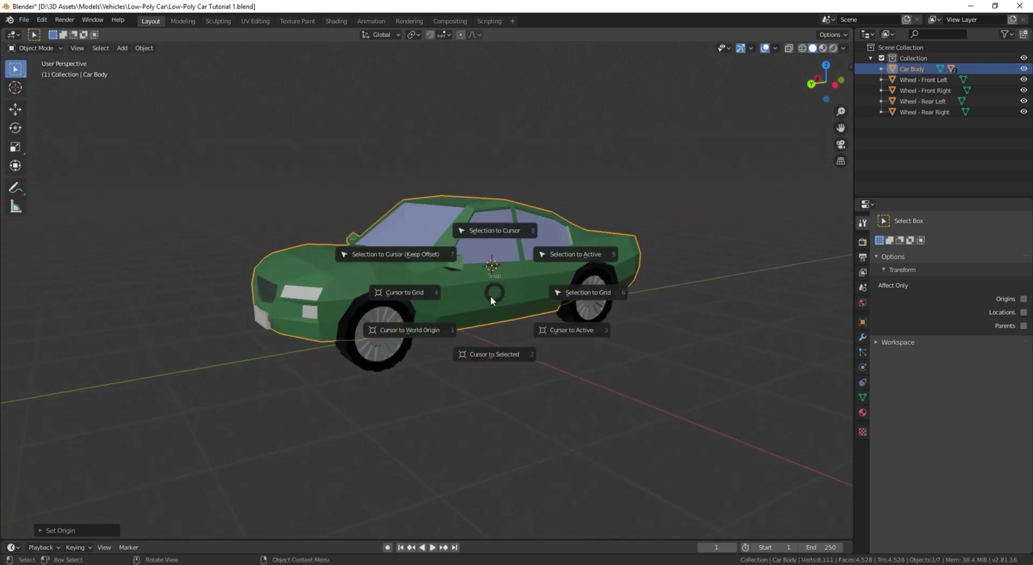
left_click(378, 329)
middle_click_drag(364, 274, 390, 338)
Create a new collection in the Outliner named 'Empty Objects'.
middle_click_drag(410, 305, 377, 312)
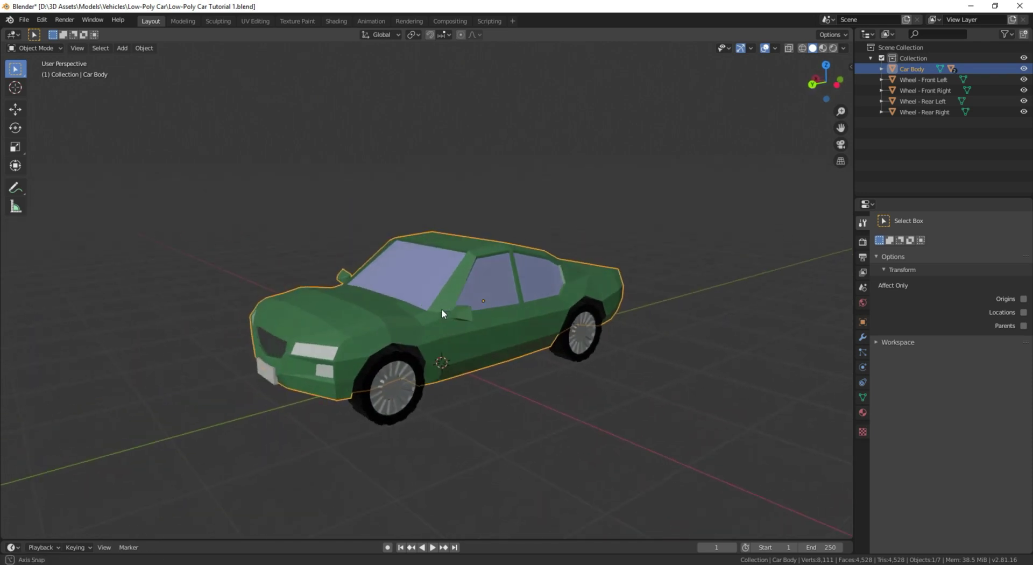
right_click(899, 125)
left_click(897, 127)
double_click(897, 124)
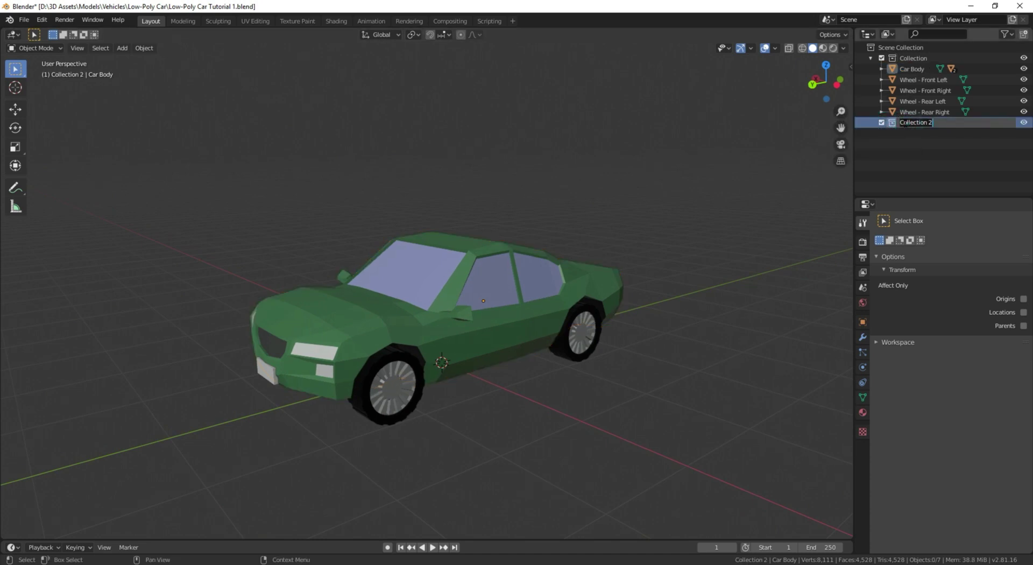
type("Empty Objects")
key("Return")
Add a cube empty, scale it up and raise it along Z around the car.
middle_click_drag(446, 247, 435, 240)
key("shift+a")
mouse_move(469, 248)
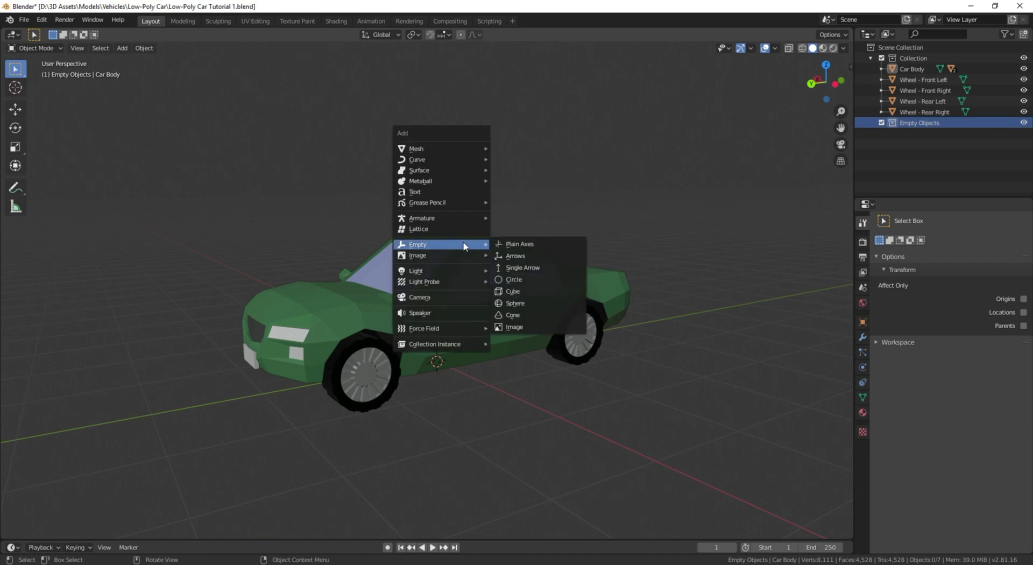
left_click(526, 291)
middle_click_drag(499, 361, 524, 380)
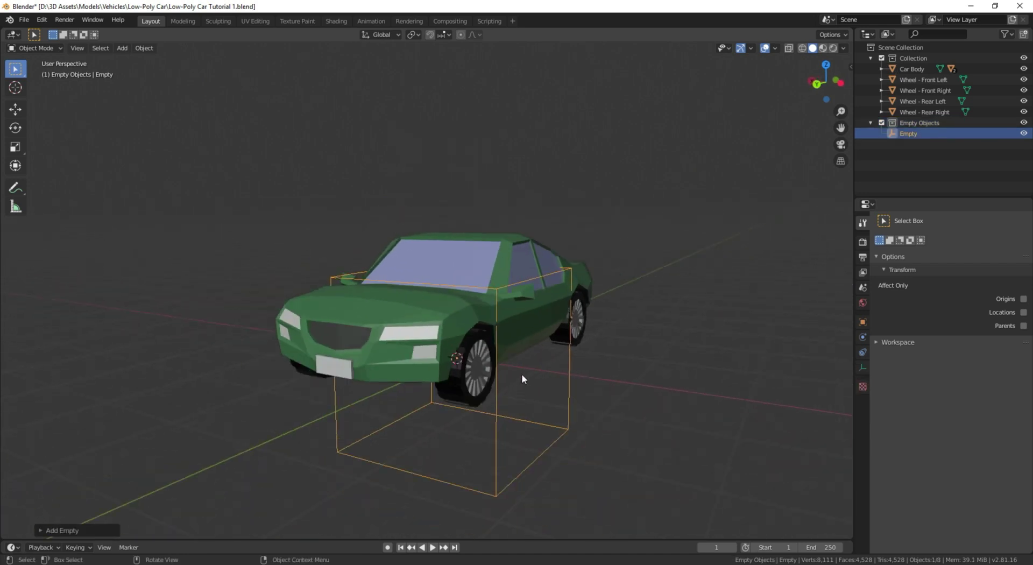
key("s")
left_click(534, 373)
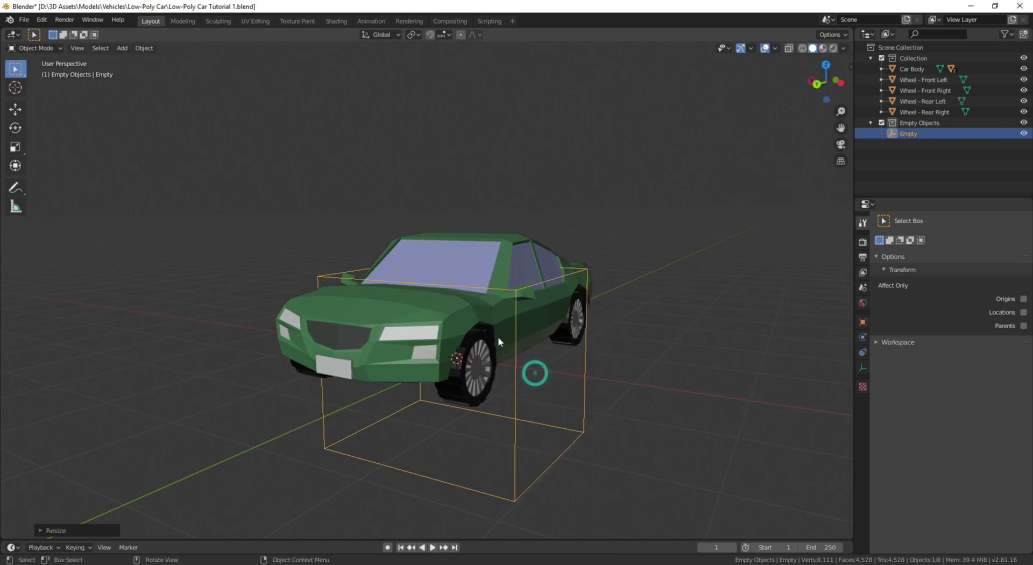
key("g")
key("z")
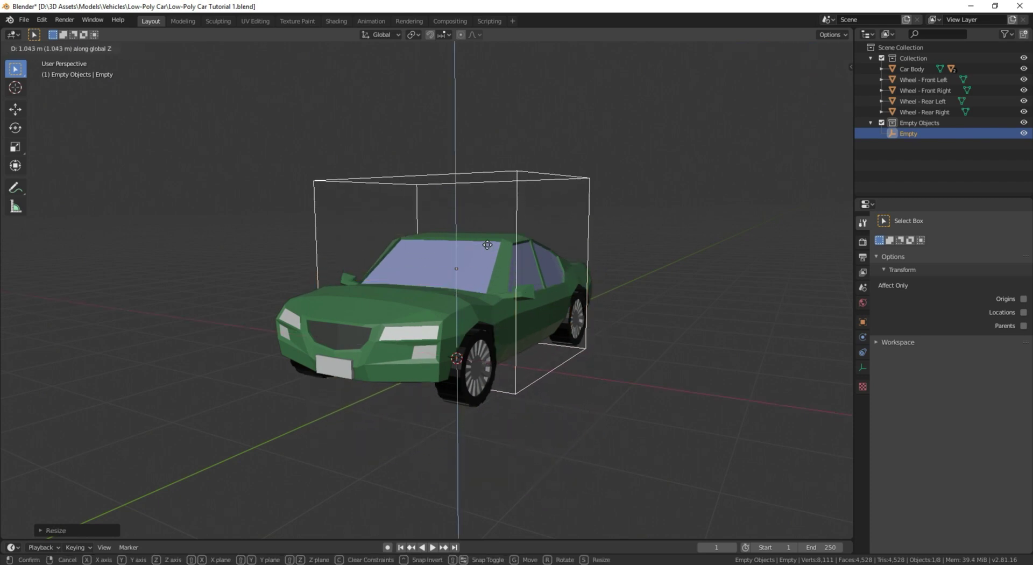
left_click(487, 216)
middle_click_drag(487, 215, 502, 295)
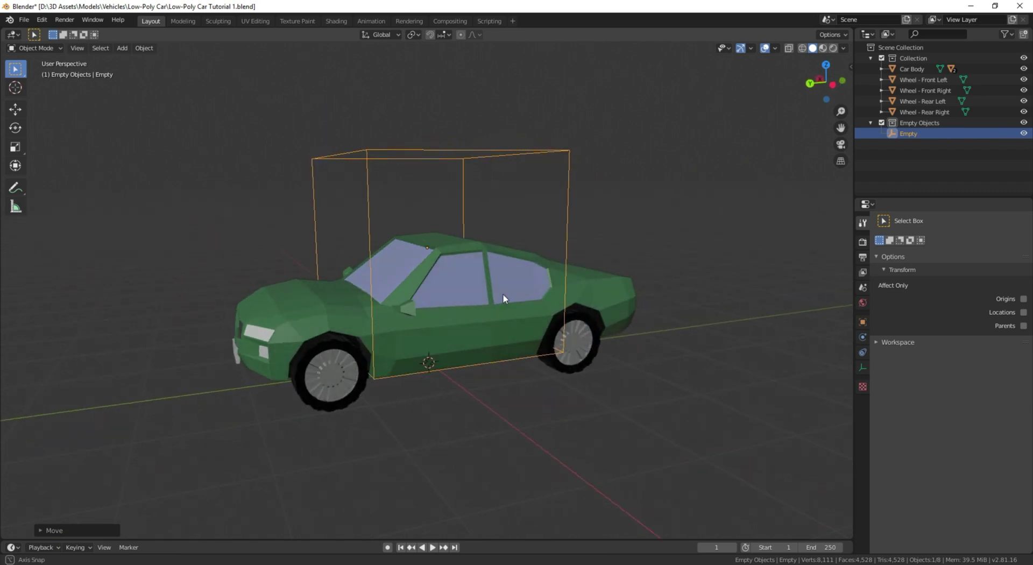
Rename the cube empty to 'Empty Car'.
double_click(909, 134)
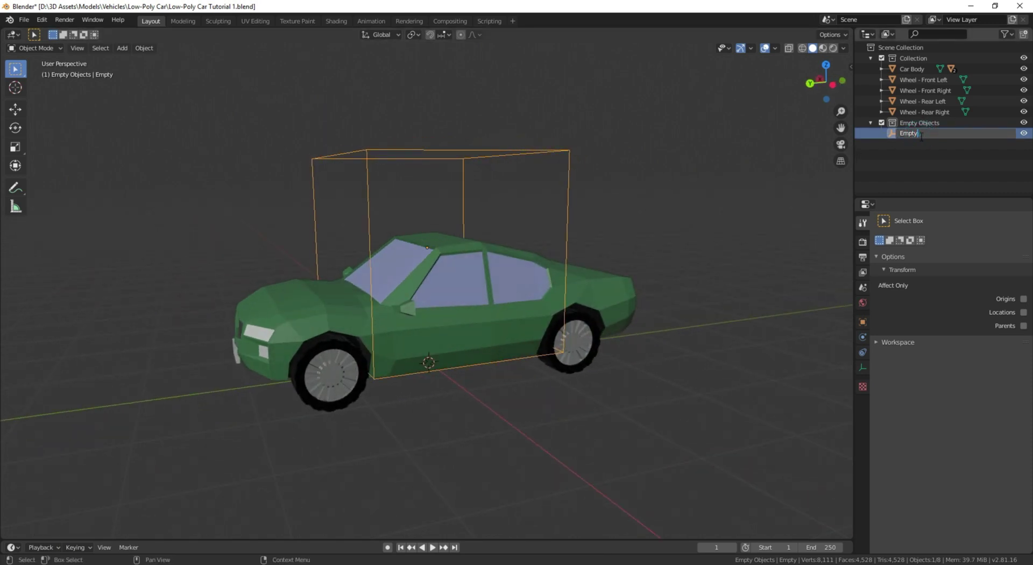
type("Car")
key("Return")
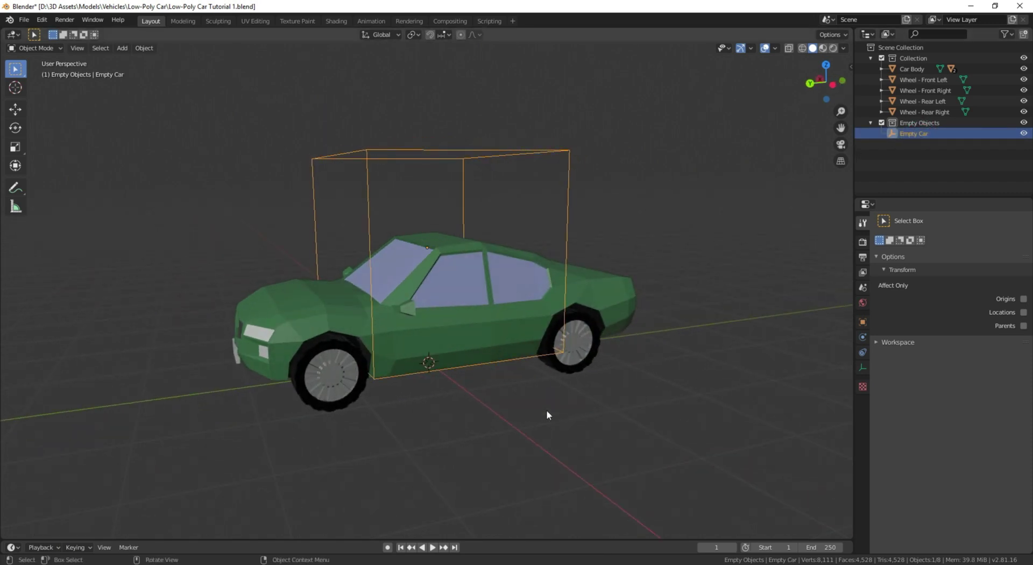
scroll(408, 347, "up", 8)
scroll(422, 348, "down", 4)
scroll(422, 350, "down", 3)
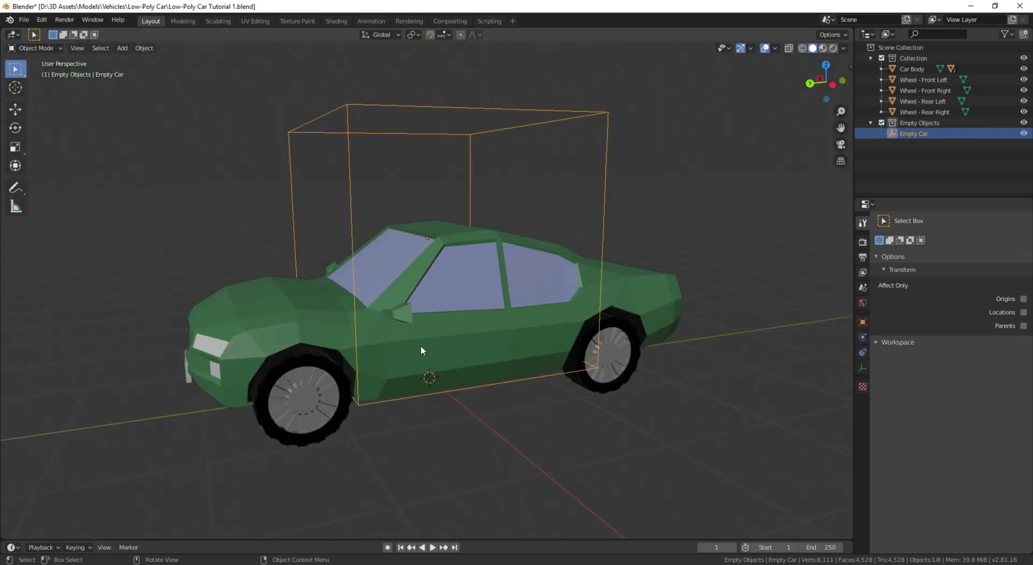
middle_click_drag(422, 350, 439, 355)
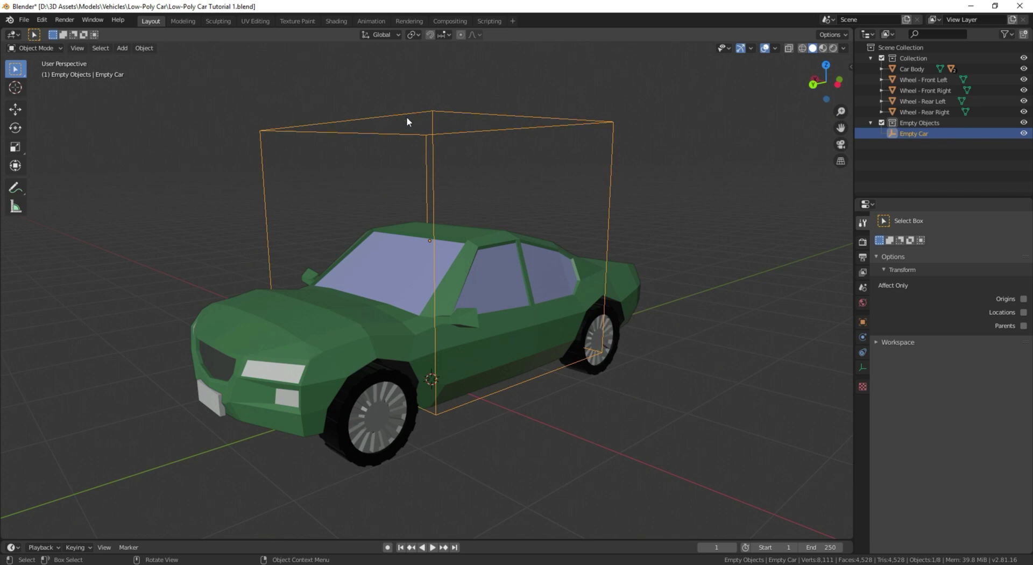
Parent the Car Body to Empty Car with Ctrl+P > Object, testing it with a cancelled move.
left_click(379, 289)
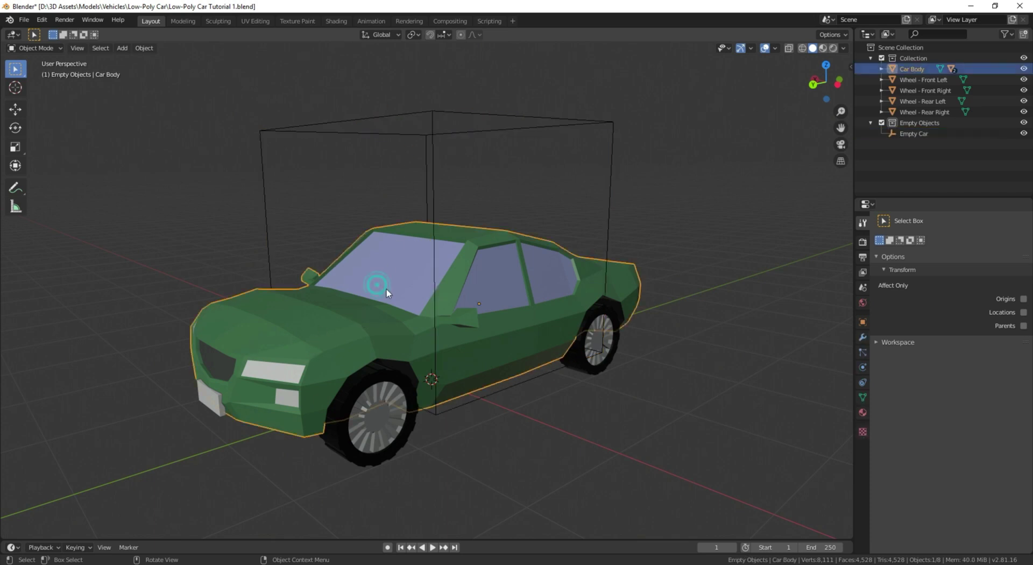
left_click(311, 126, "shift")
key("ctrl+p")
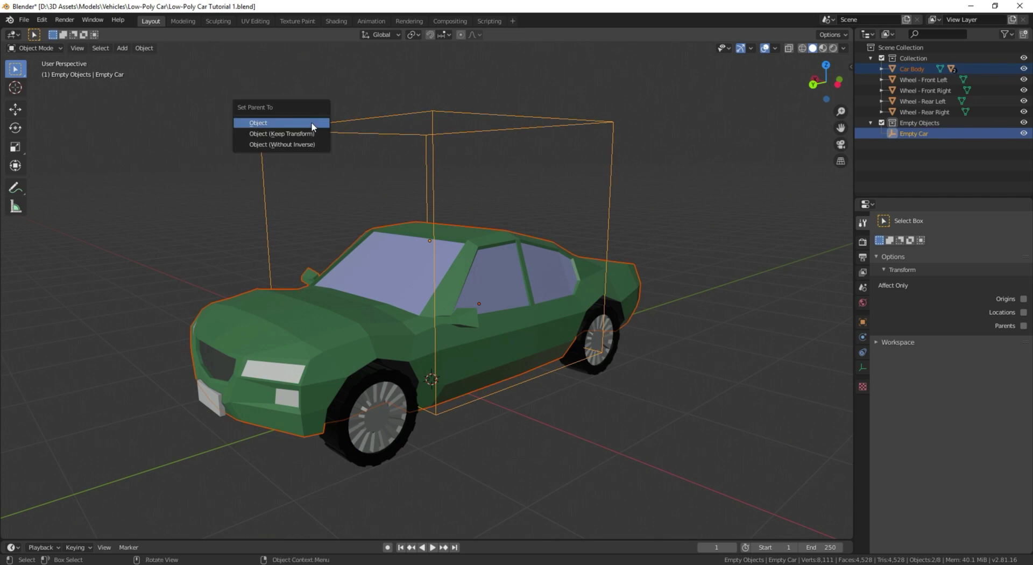
left_click(313, 125)
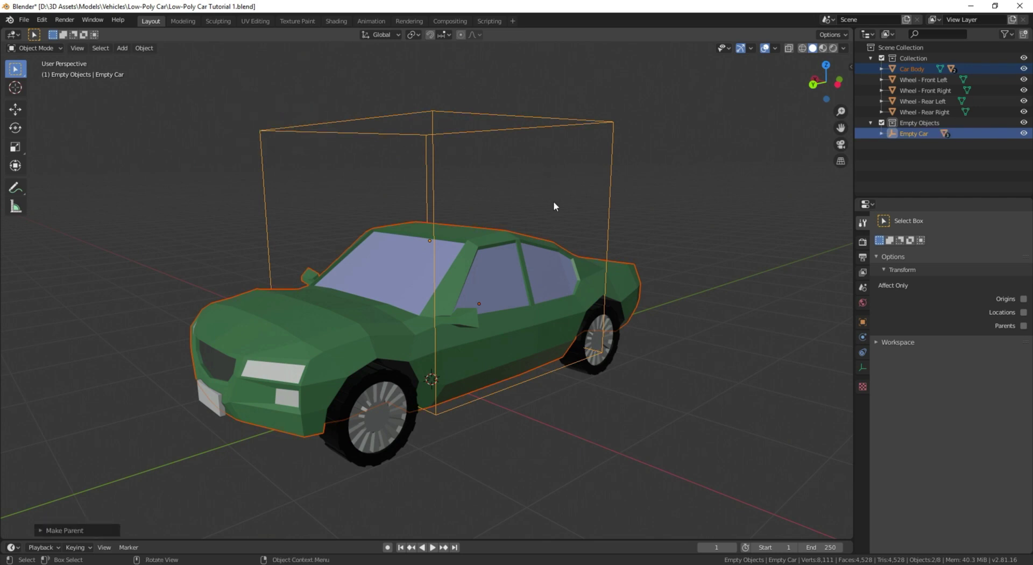
key("g")
right_click(538, 239)
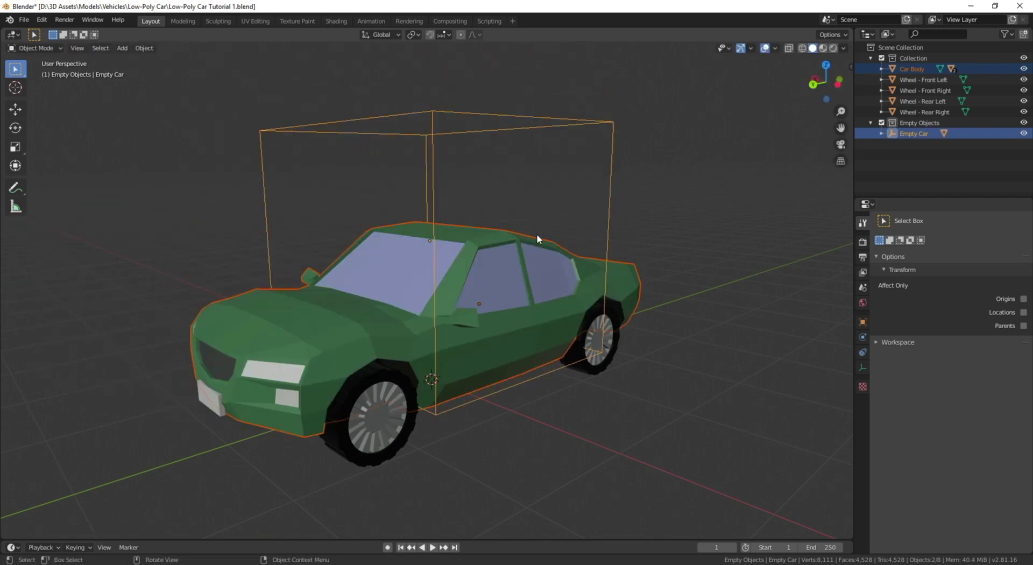
left_click(974, 171)
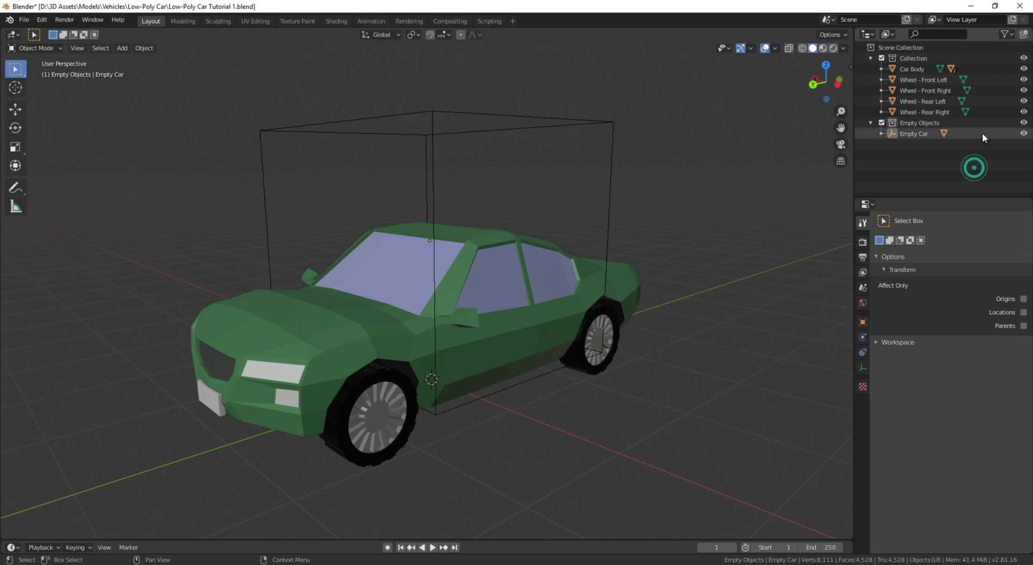
Hide Car Body, the front and rear license plates, and Empty Car, leaving the wheels in view.
left_click(1023, 69)
left_click(881, 69)
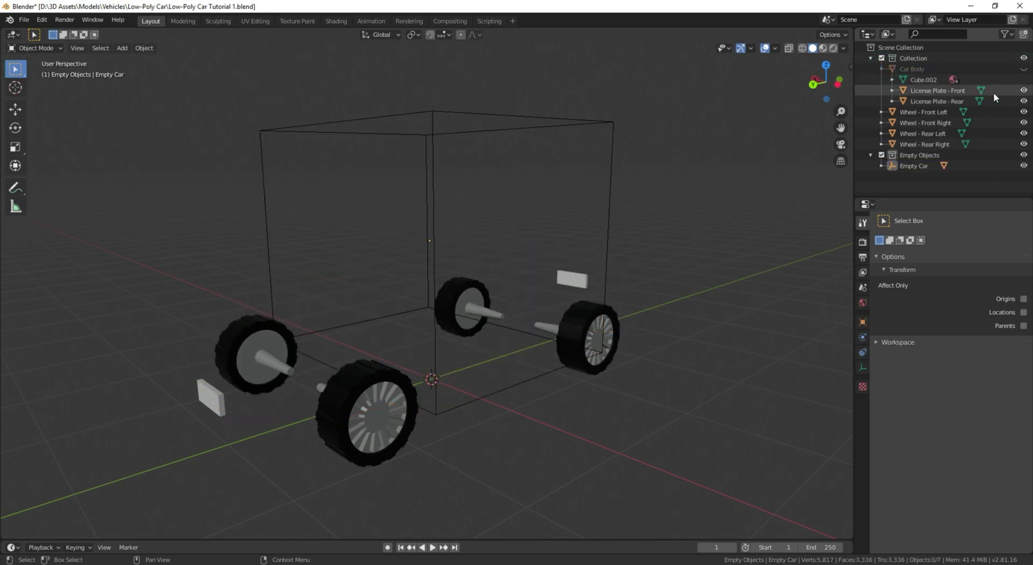
left_click_drag(1023, 95, 1023, 102)
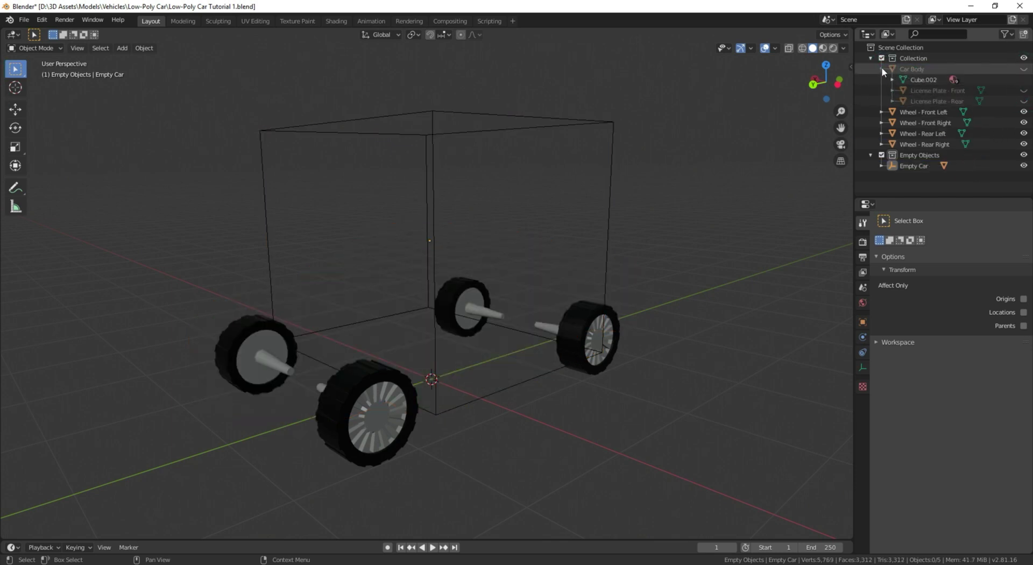
left_click(881, 68)
left_click(1023, 133)
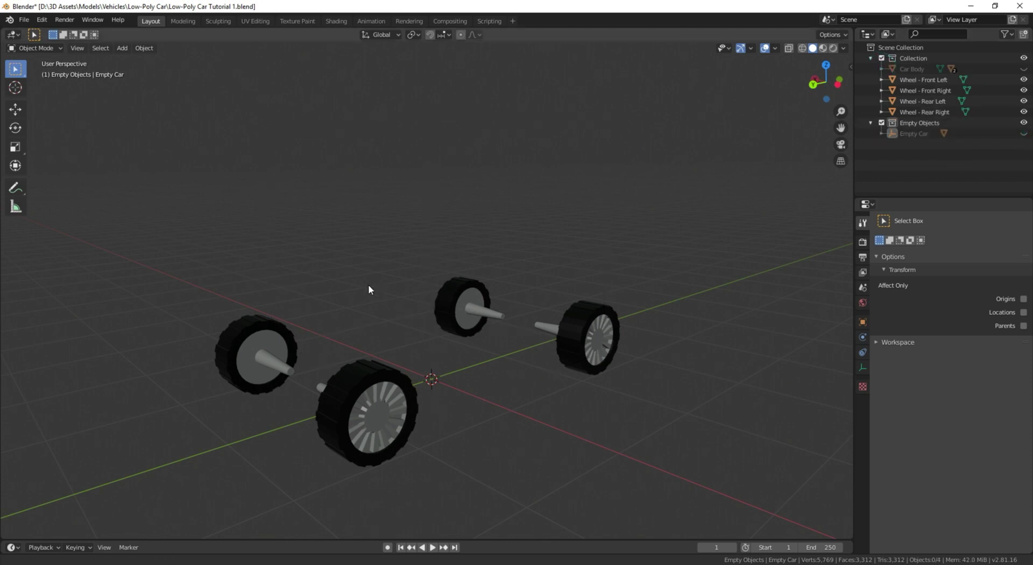
middle_click_drag(368, 284, 350, 337)
scroll(452, 267, "up", 5)
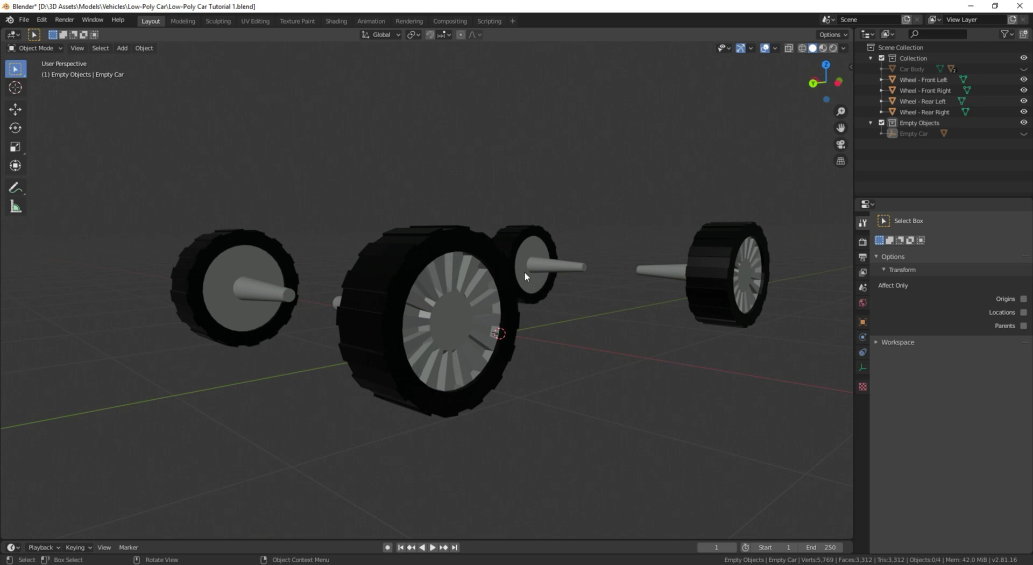
middle_click_drag(526, 275, 565, 338)
Add a plain-axes empty at the front-left wheel's centre.
left_click(465, 306)
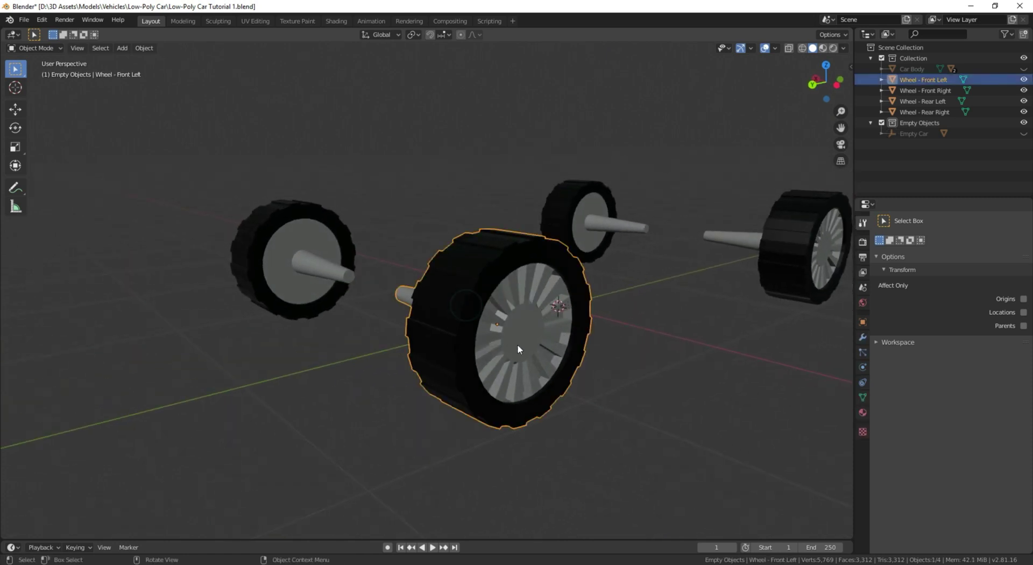
key("shift+s")
left_click(518, 406)
middle_click_drag(525, 406, 482, 410)
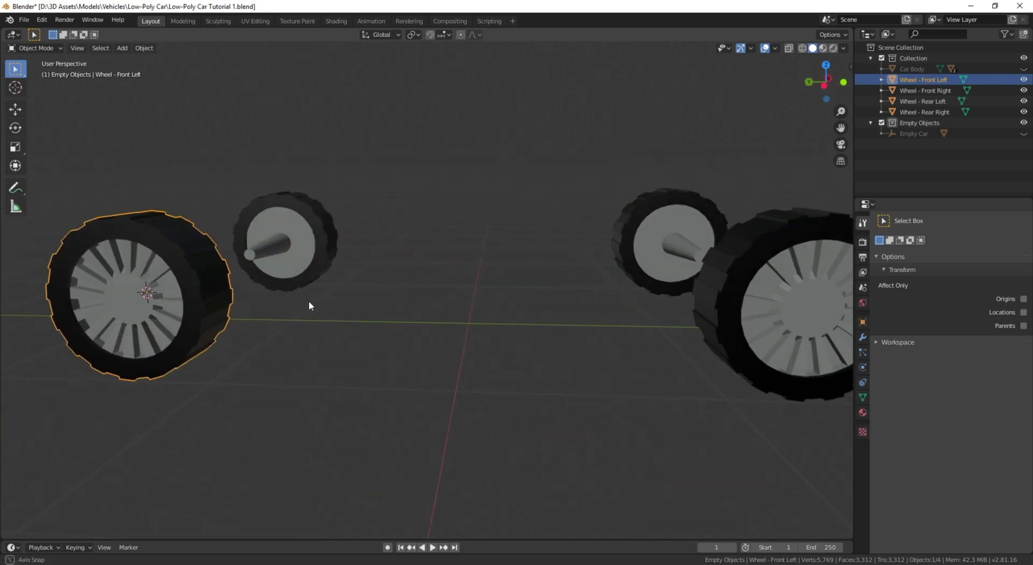
middle_click_drag(309, 302, 327, 302)
key("shift+a")
left_click(371, 300)
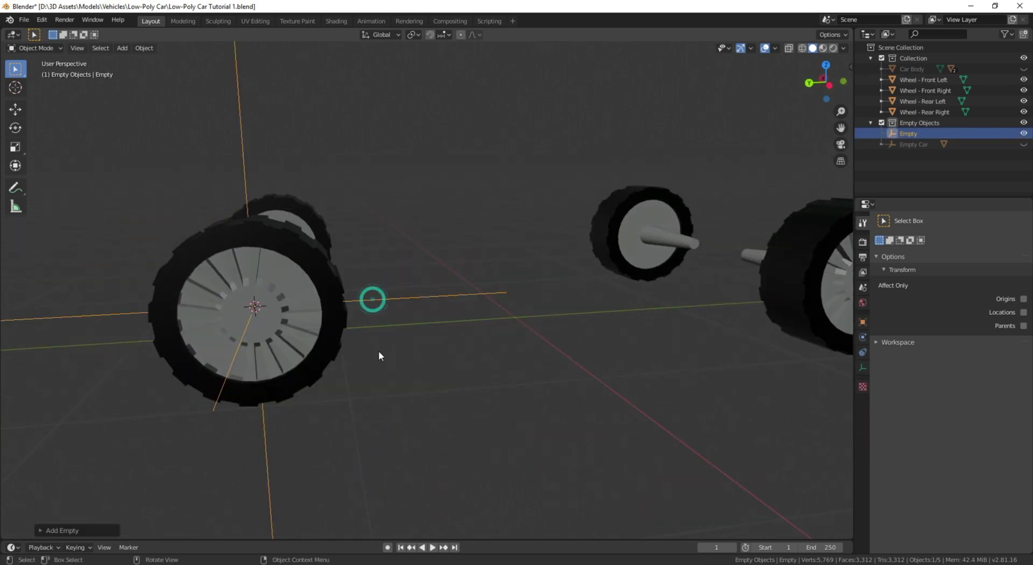
middle_click_drag(381, 353, 488, 375)
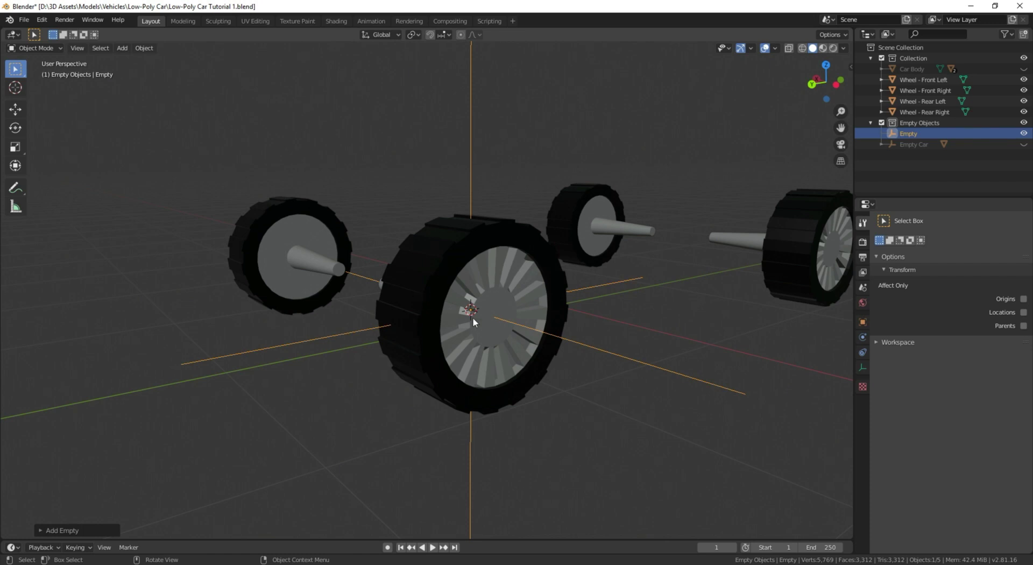
middle_click_drag(451, 320, 660, 365)
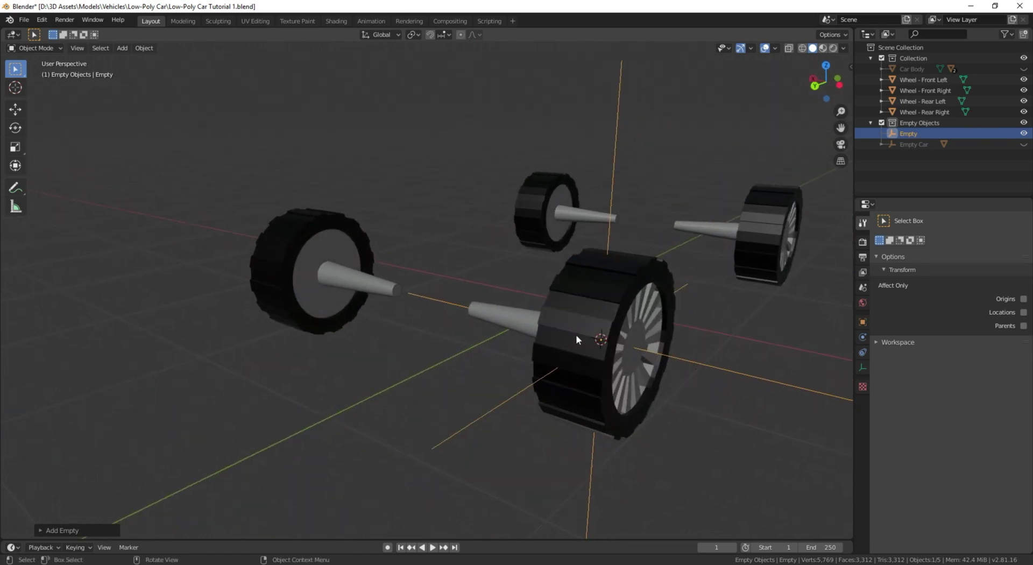
middle_click_drag(608, 373, 305, 240)
Add a plain-axes empty at the front-right wheel's centre.
left_click(276, 229)
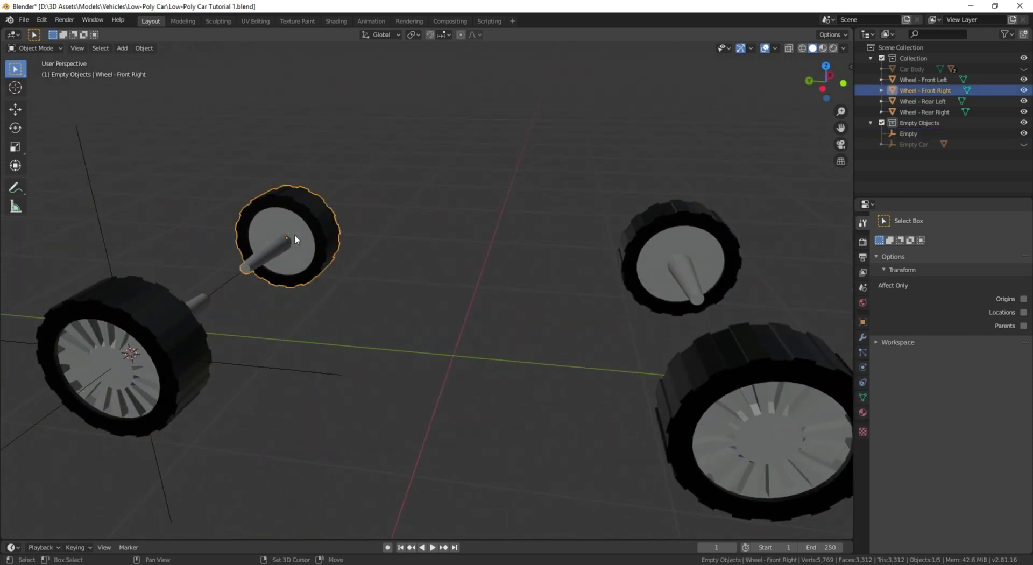
key("shift+s")
left_click(296, 296)
key("shift+a")
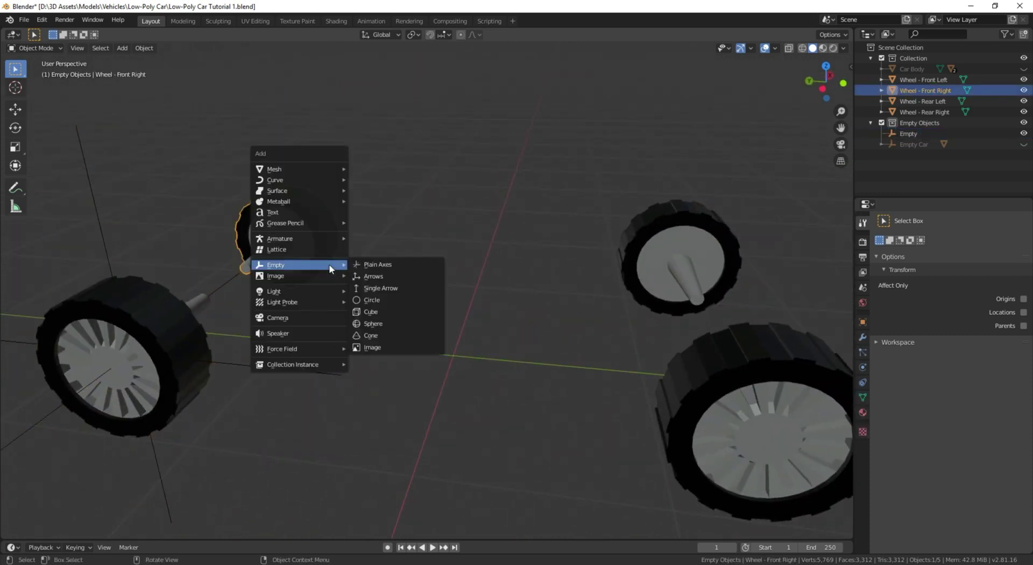
left_click(387, 265)
middle_click_drag(655, 384, 395, 298)
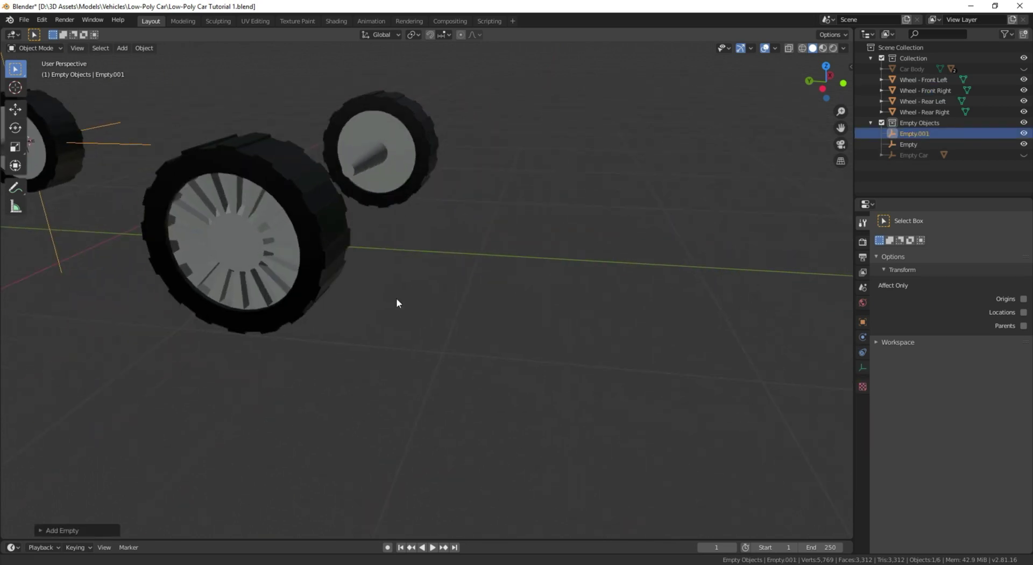
Add plain-axes empties at the rear-left and rear-right wheel centres.
left_click(293, 264)
key("shift+s")
left_click(316, 316)
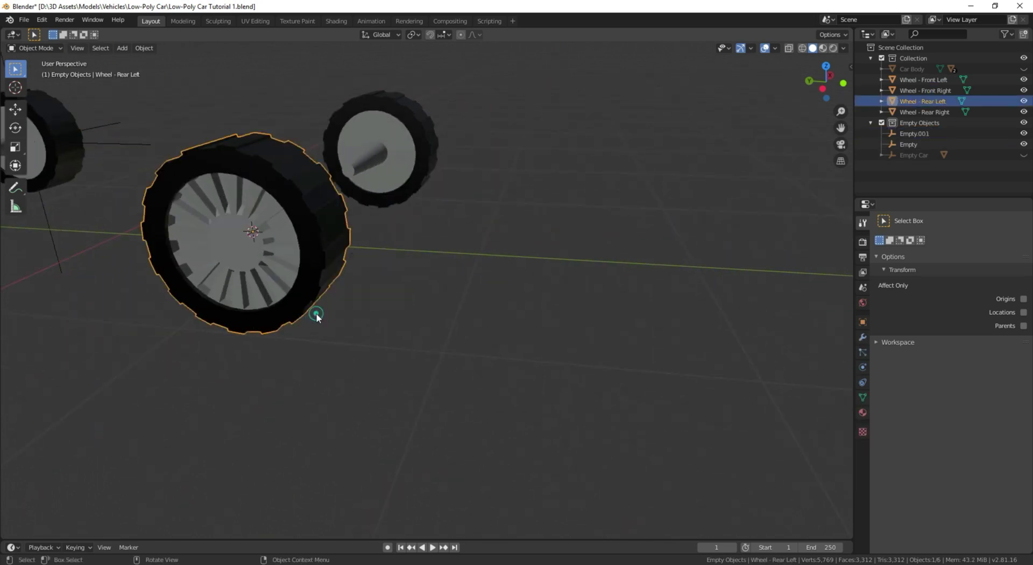
key("shift+a")
left_click(293, 212)
left_click(404, 153)
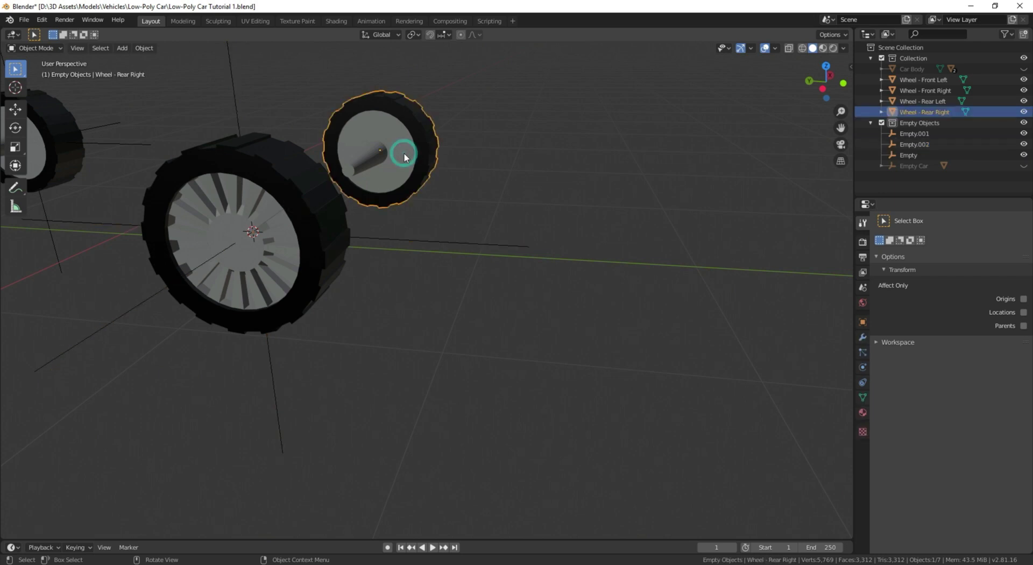
key("shift+s")
left_click(401, 215)
key("shift+a")
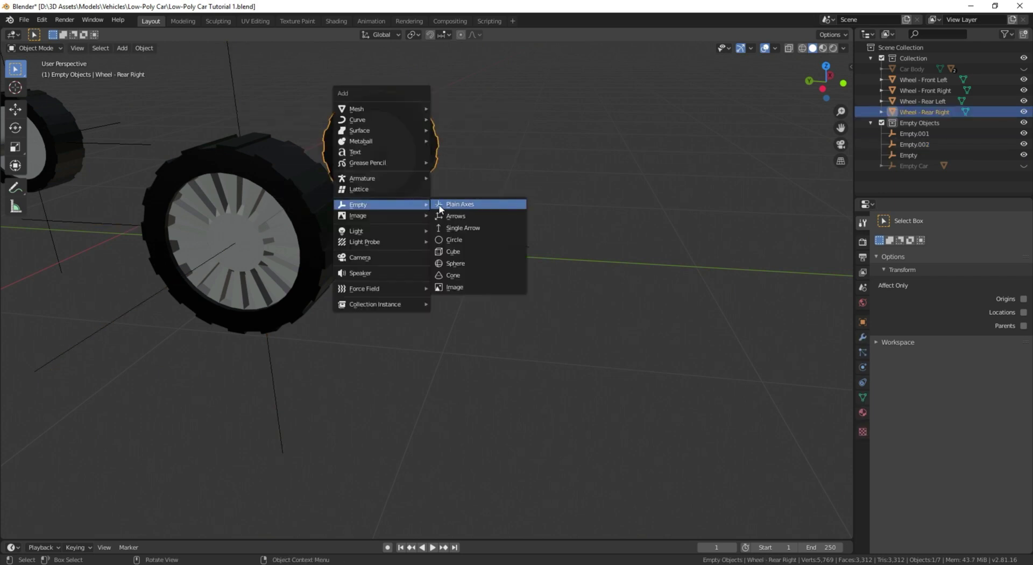
left_click(443, 206)
Box-select all four wheel empties and view them from the right side.
middle_click_drag(388, 239, 369, 325)
left_click_drag(512, 102, 105, 216)
key("KP_3")
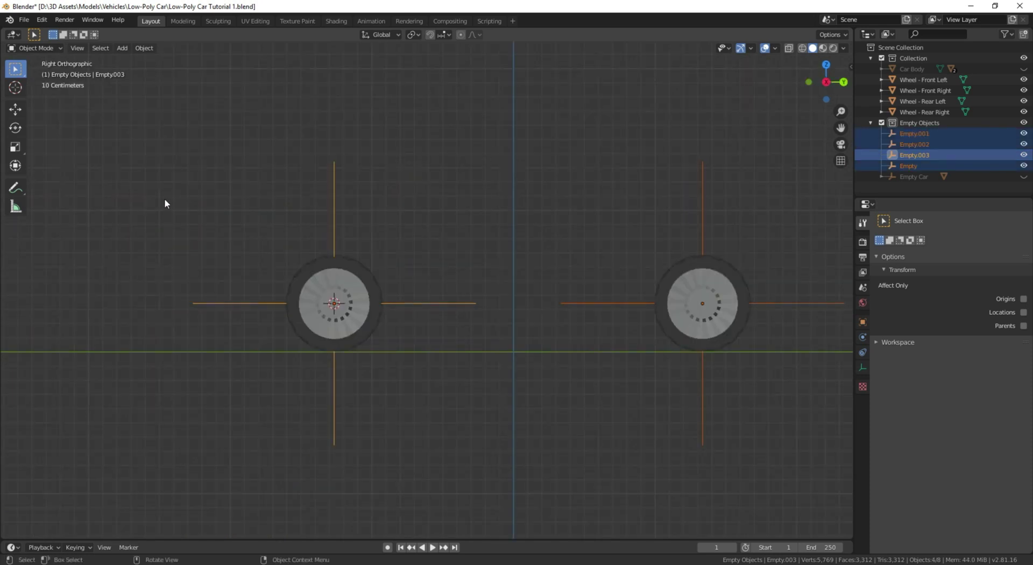
Scale the four wheel empties along X by about 0.887 in front orthographic view.
key("KP_1")
scroll(167, 226, "up", 3)
middle_click_drag(170, 244, 428, 280, "shift")
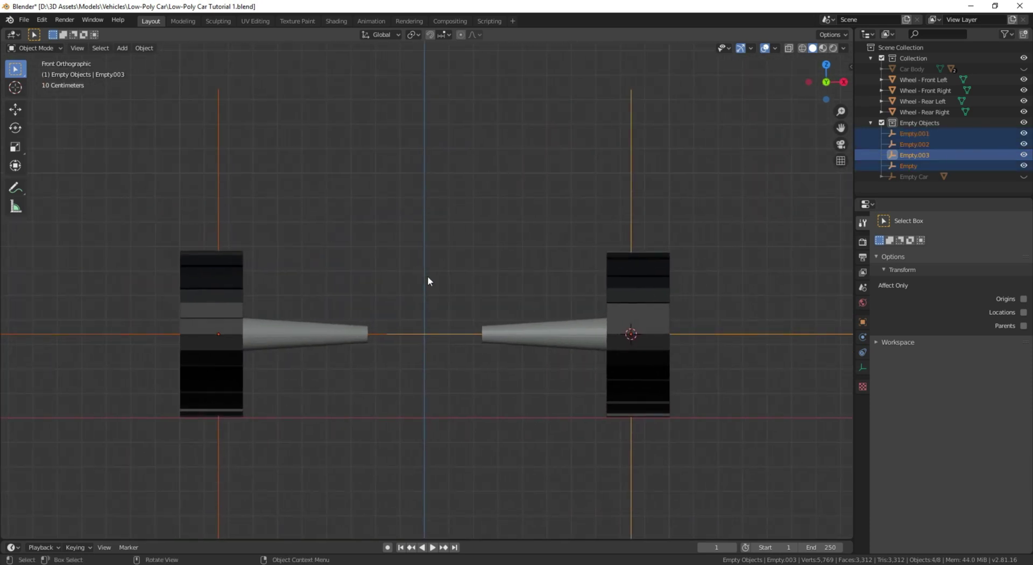
key("s")
key("x")
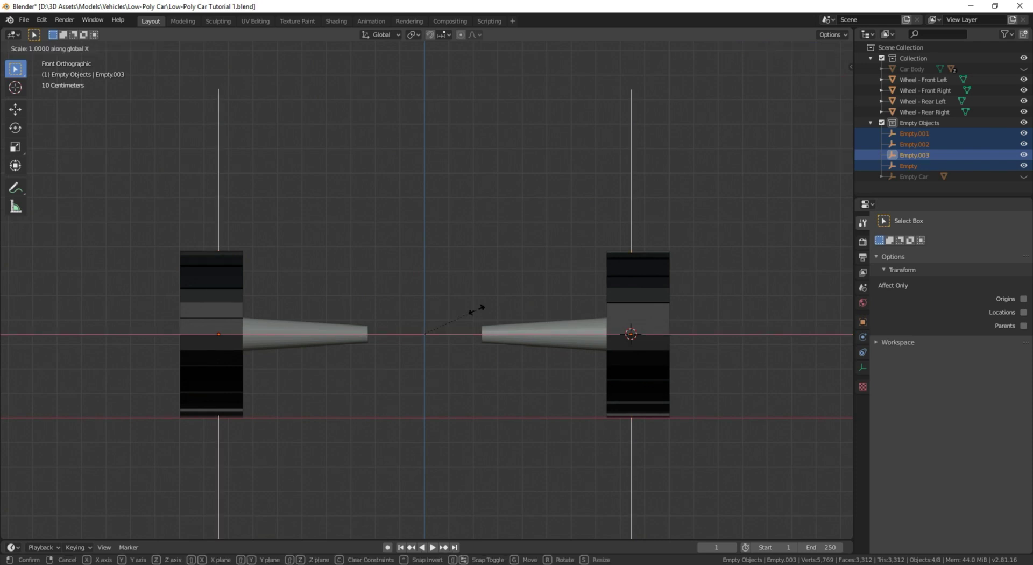
left_click(532, 300)
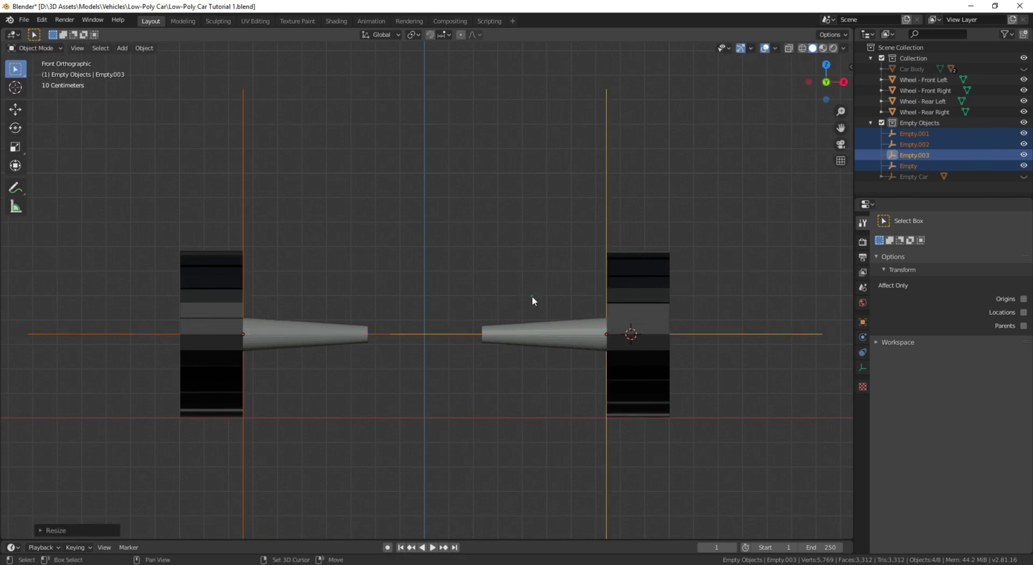
middle_click_drag(341, 219, 452, 325)
left_click(446, 359)
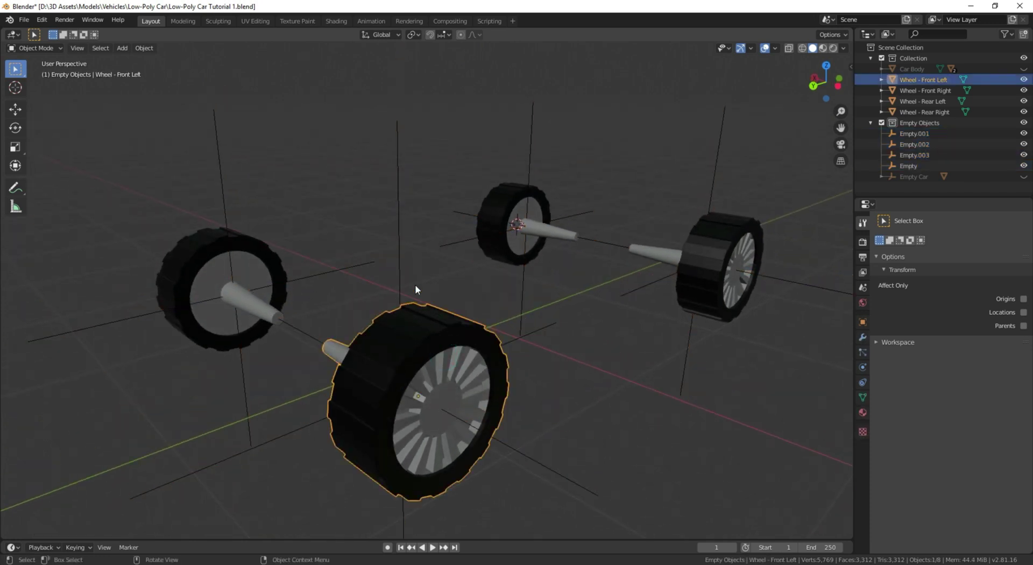
Parent the front-left and front-right wheels to their empties (Empty, Empty.001).
left_click(398, 231, "shift")
key("ctrl+p")
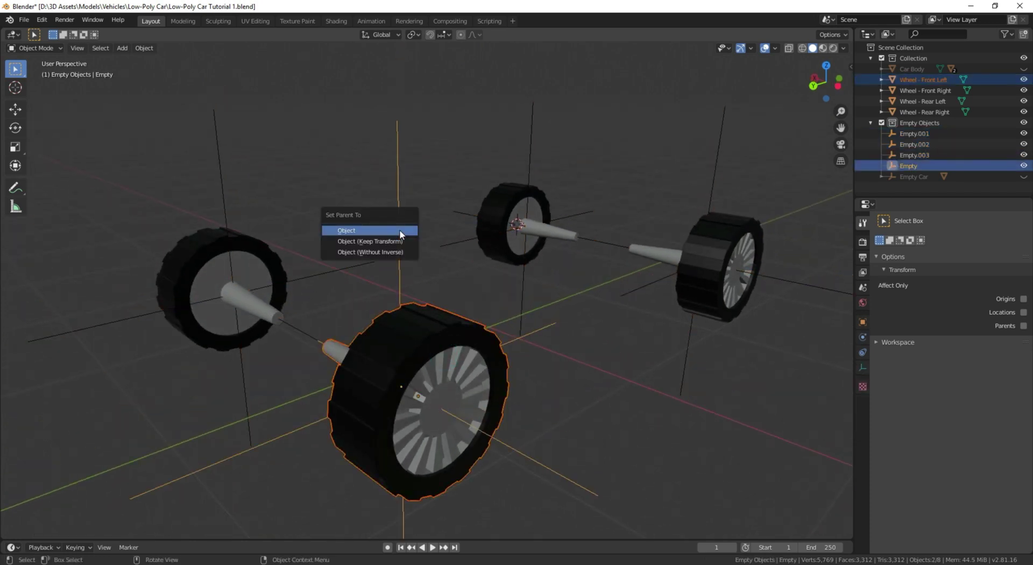
left_click(400, 231)
left_click(258, 245)
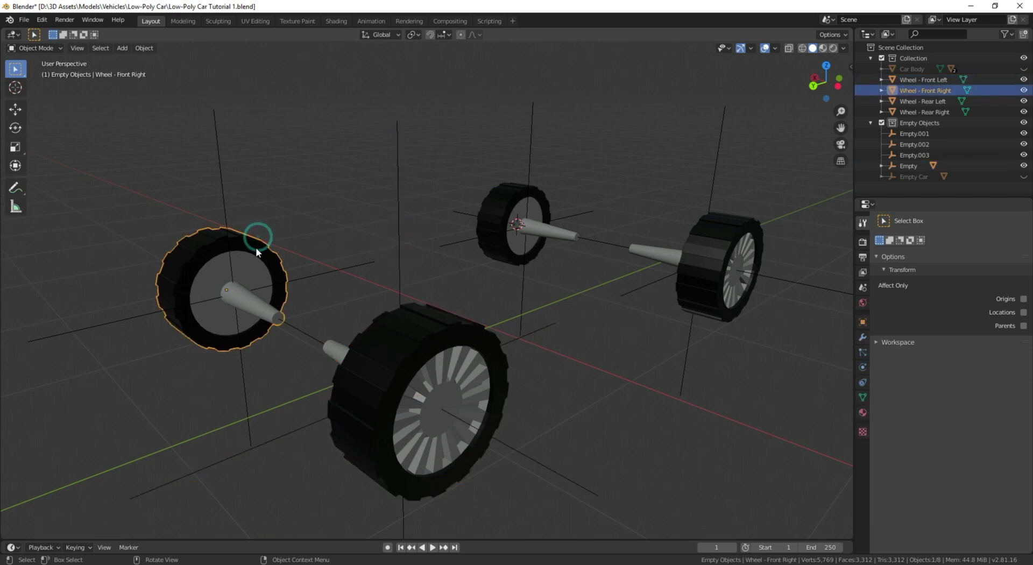
left_click(224, 198, "shift")
key("ctrl+p")
left_click(223, 193)
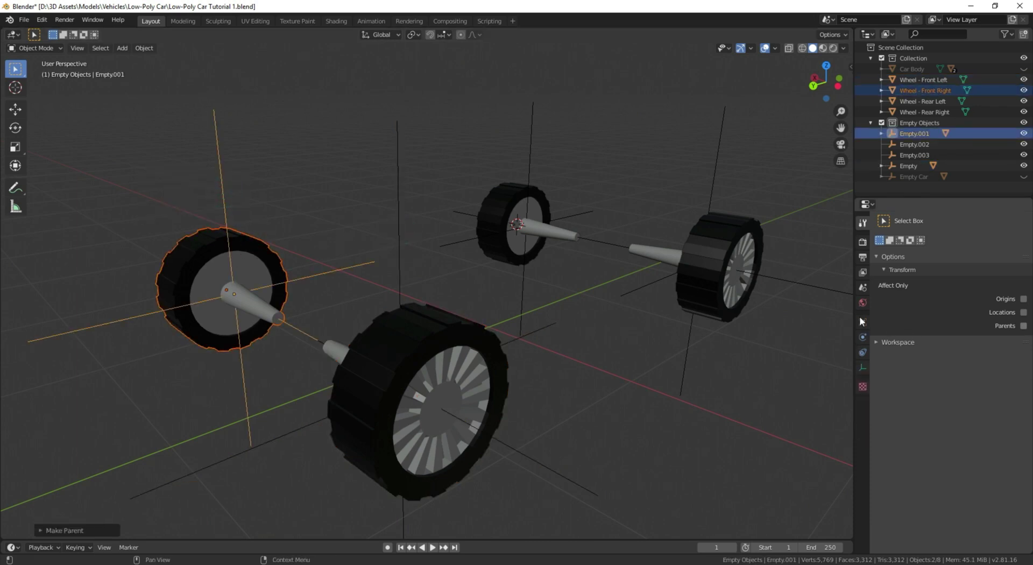
Parent the rear-left and rear-right wheels to Empty.002 and Empty.003.
left_click(720, 252)
left_click(711, 186, "shift")
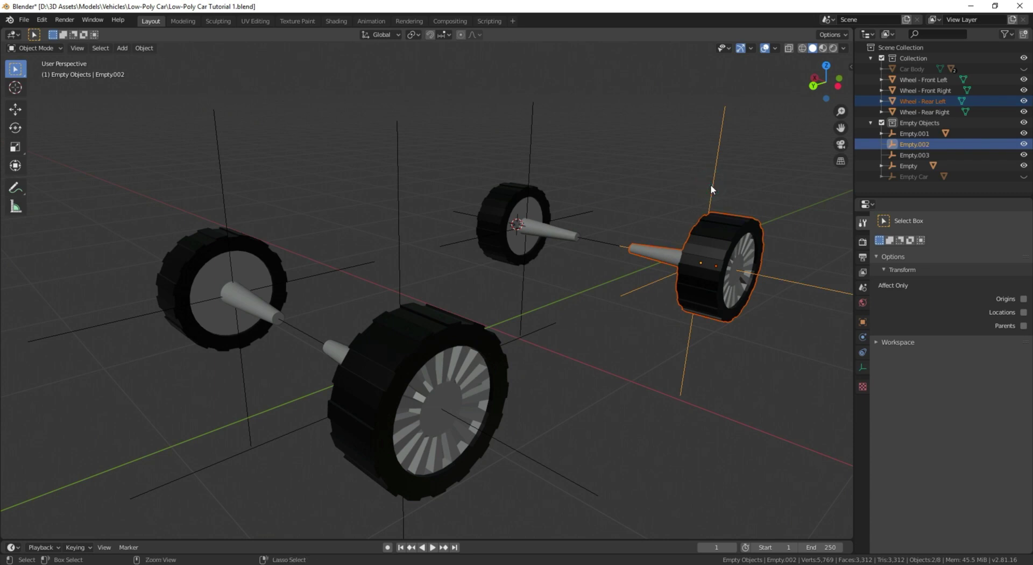
key("ctrl+p")
left_click(708, 185)
left_click(485, 205)
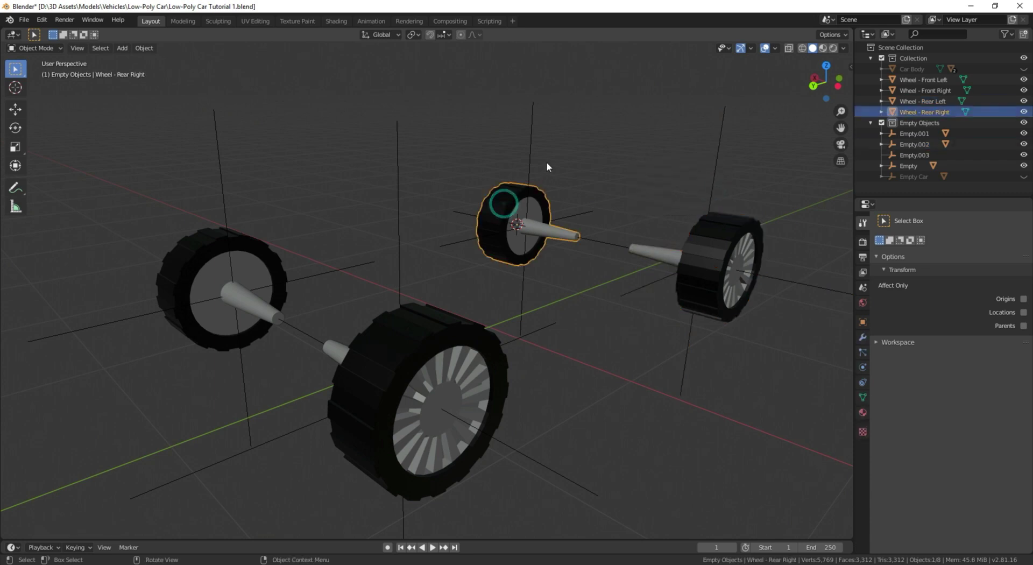
left_click(529, 163, "shift")
key("ctrl+p")
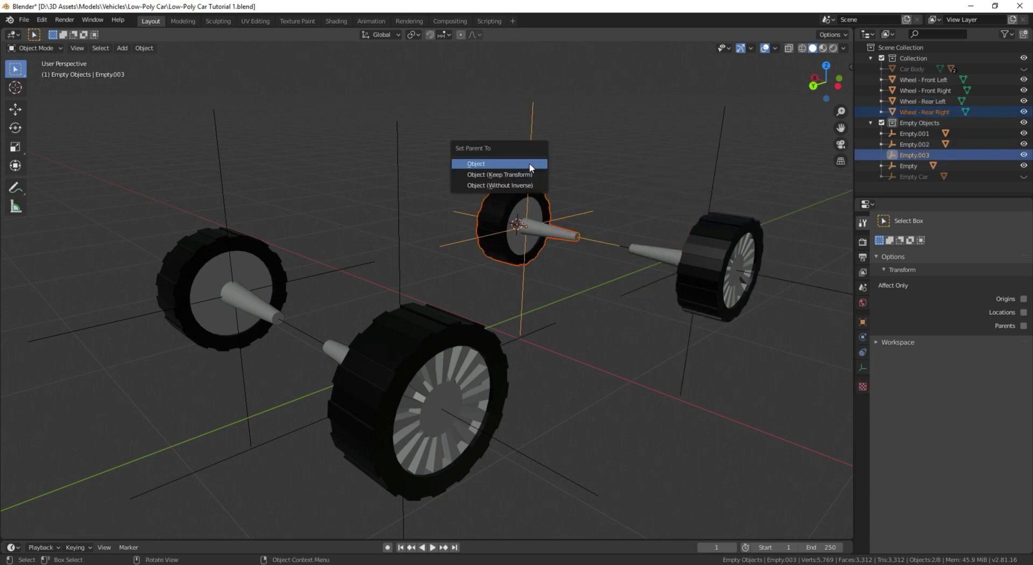
left_click(530, 164)
left_click(918, 134)
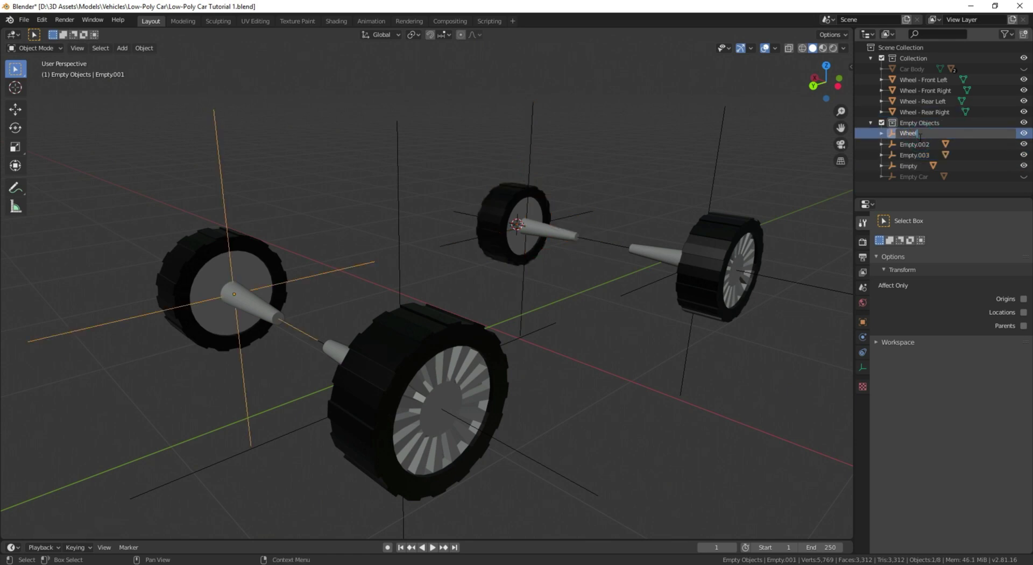
Rename Empty.001, Empty.002, Empty.003 and Empty to Wheel 1–4, then frame all with Home.
type("Wheel 1")
key("Return")
double_click(915, 133)
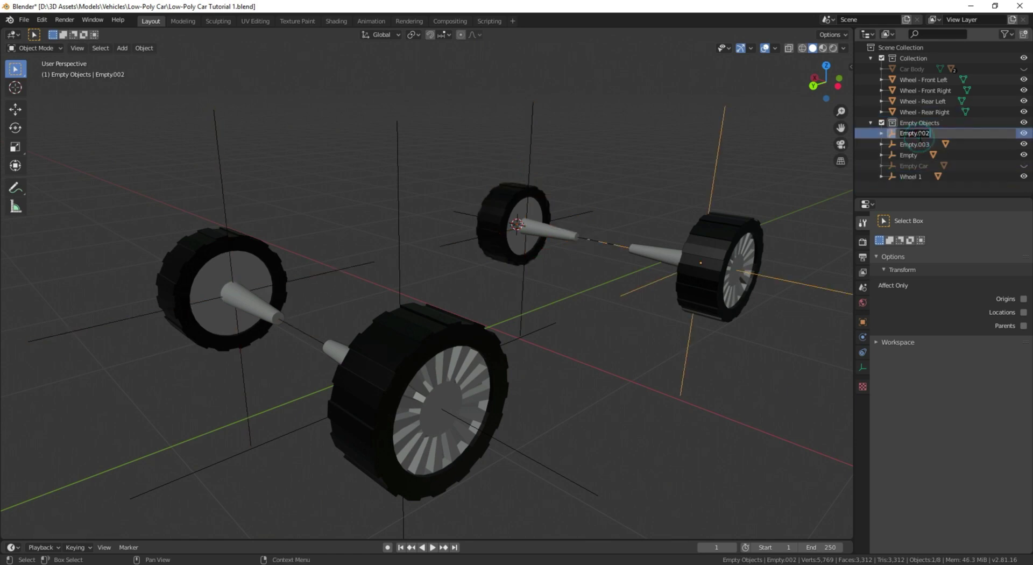
key("Return")
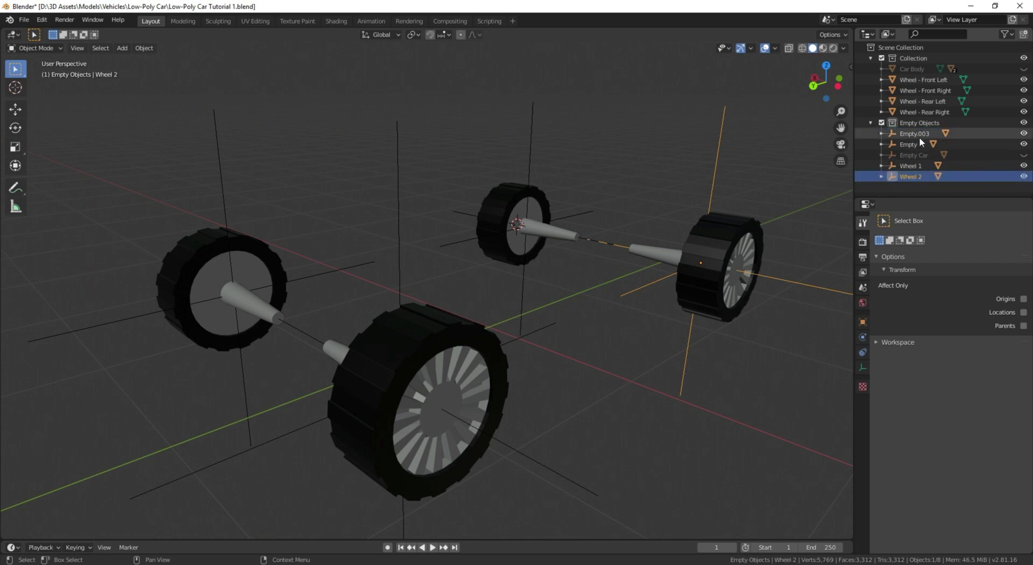
double_click(914, 133)
type("Wheel")
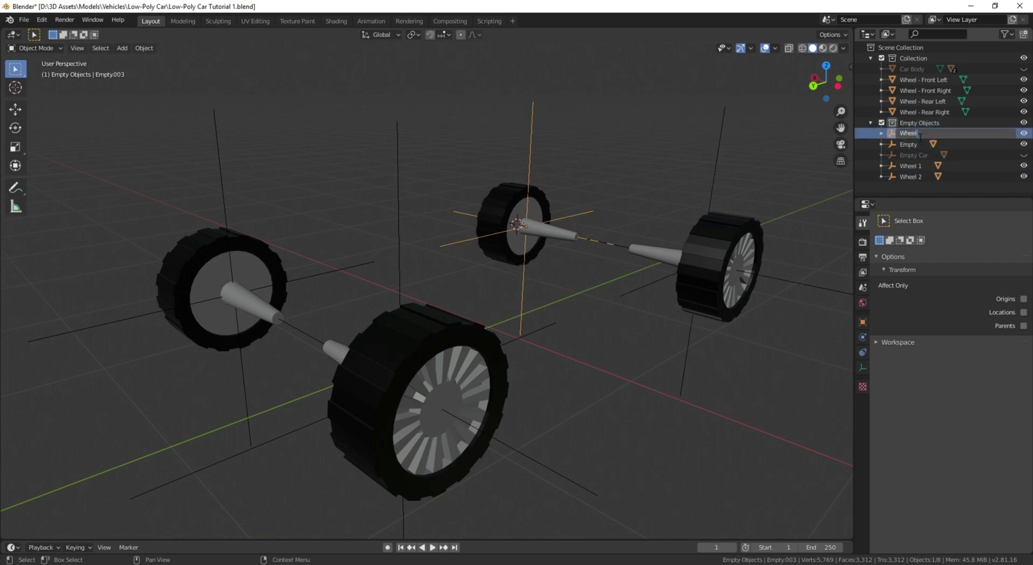
type(" 3")
key("Return")
double_click(919, 136)
type("W")
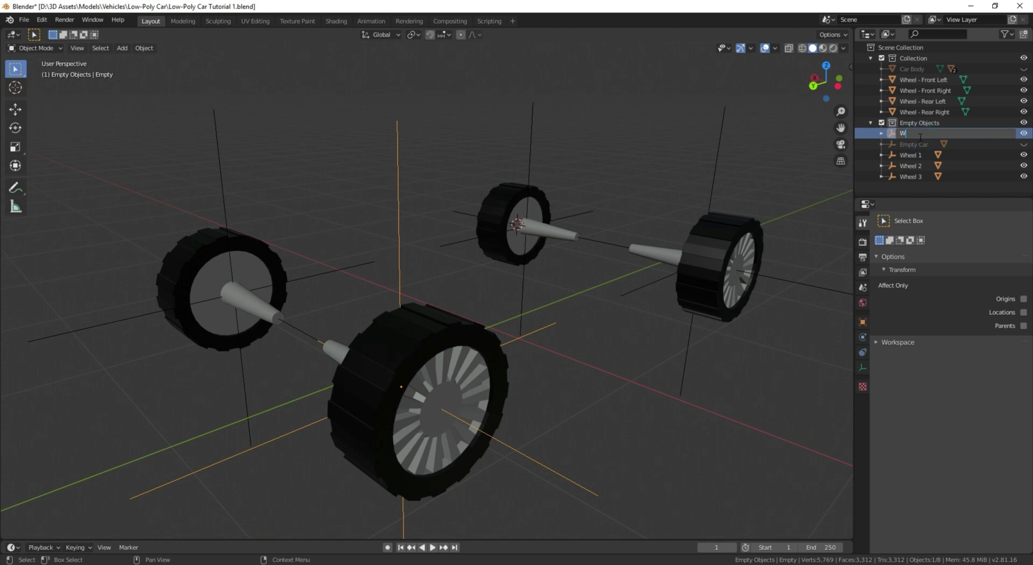
type("heel 4")
key("Return")
key("Home")
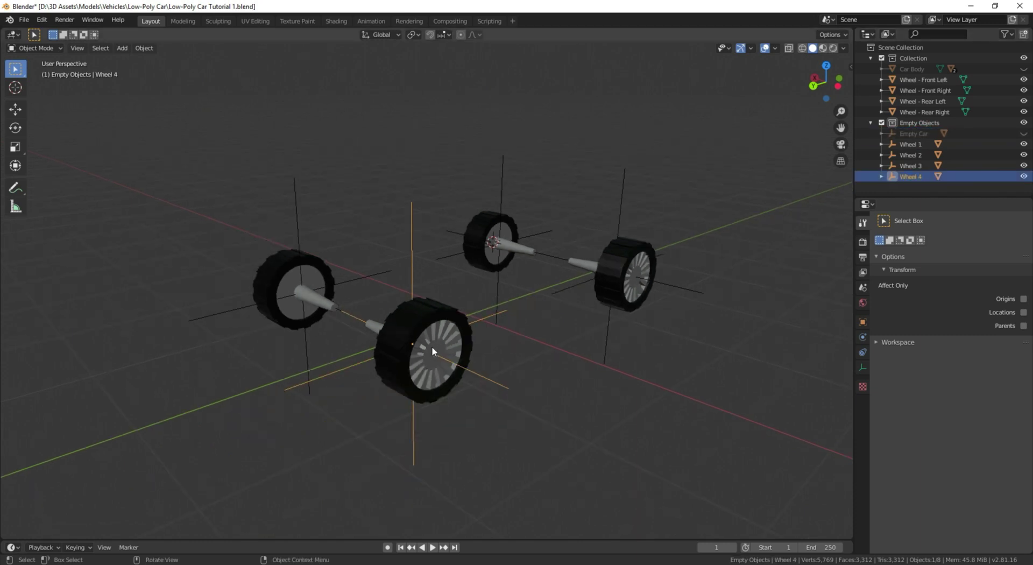
Unhide Empty Car and the Car Body in the Outliner.
left_click(1023, 134)
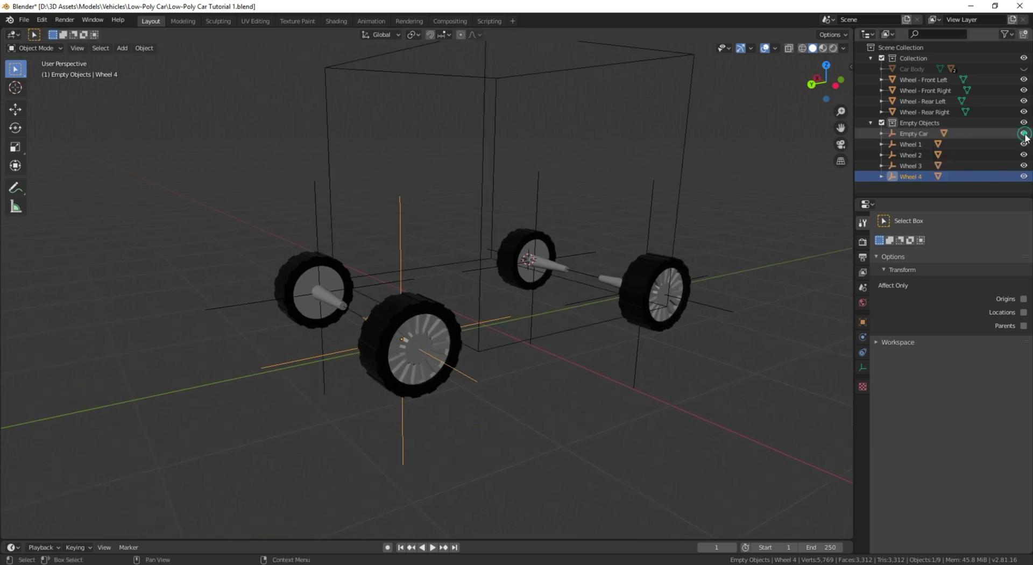
left_click(1023, 70)
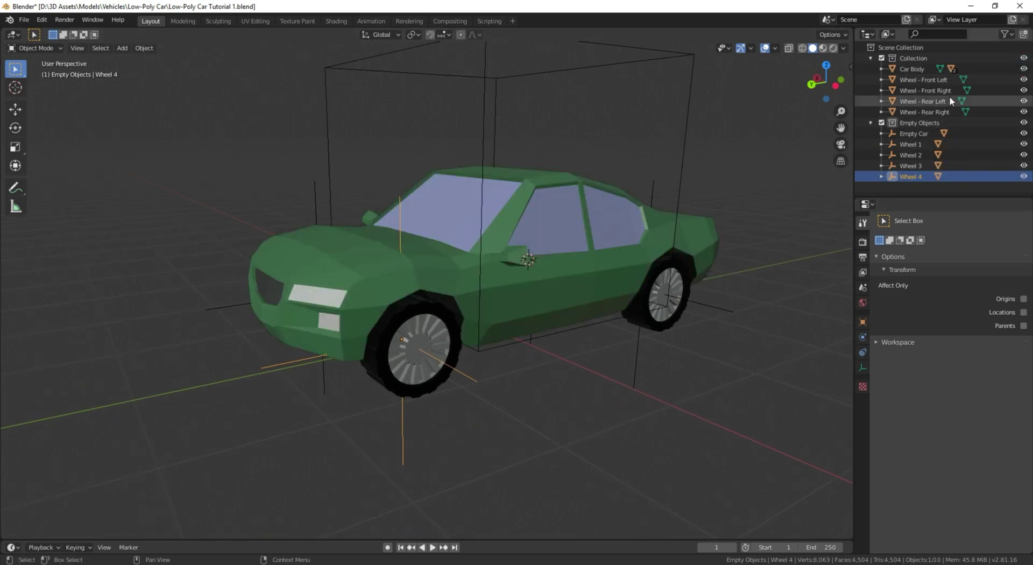
middle_click_drag(452, 377, 467, 415)
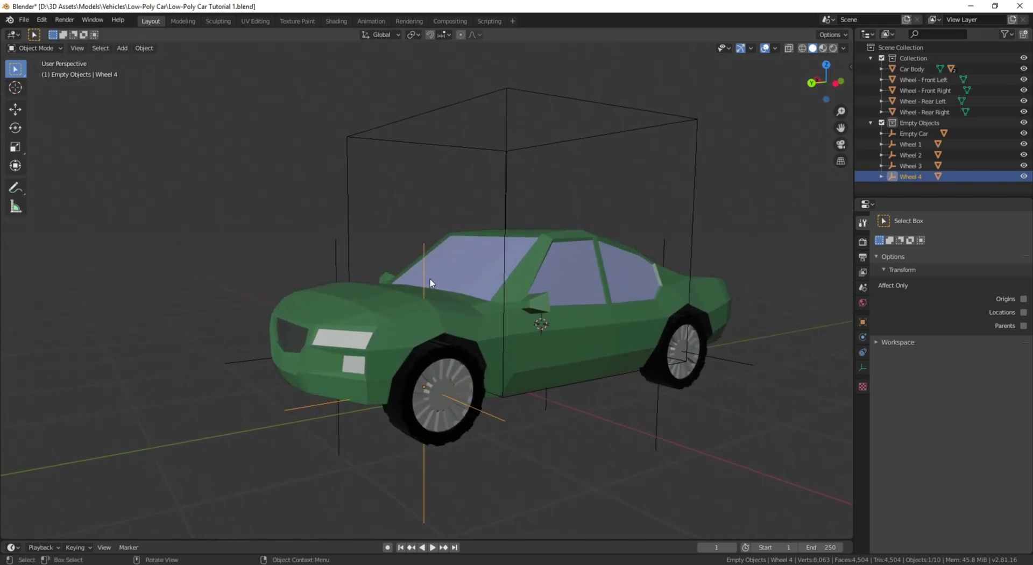
middle_click_drag(430, 279, 414, 271)
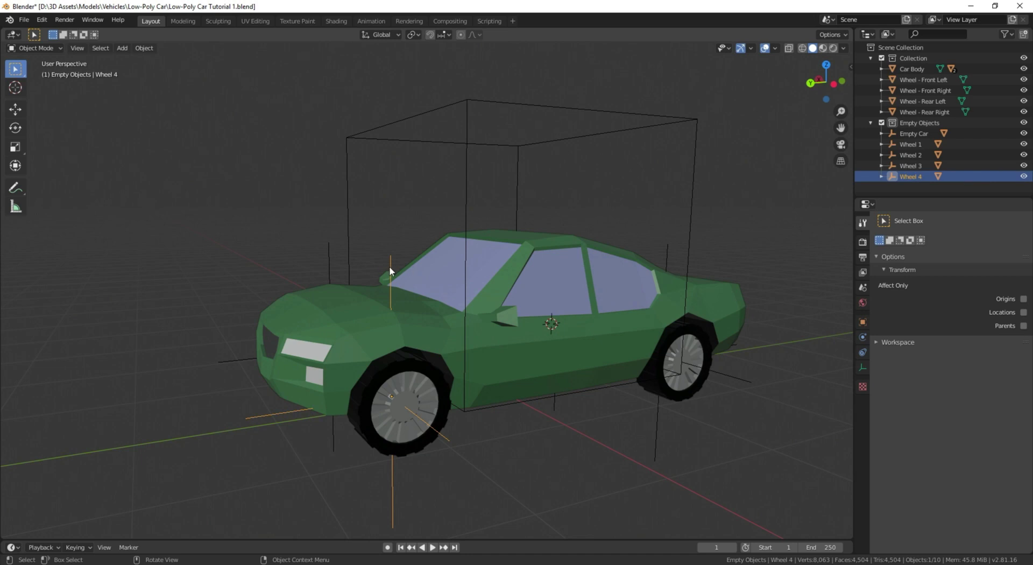
Parent the Wheel 1–4 empties to Empty Car as the active object.
left_click(500, 108)
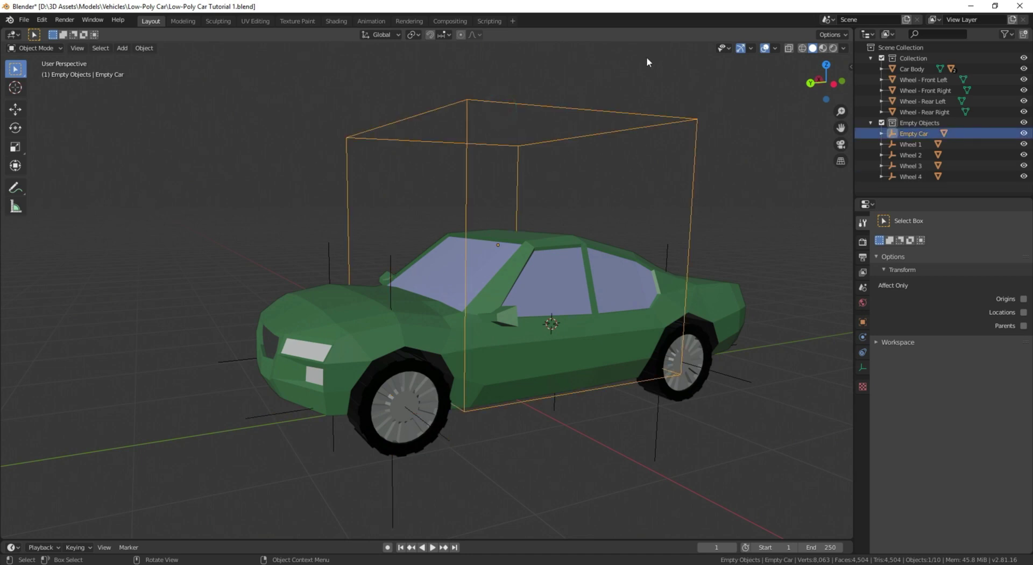
middle_click_drag(350, 253, 353, 256)
left_click(353, 254)
left_click(322, 253, "shift")
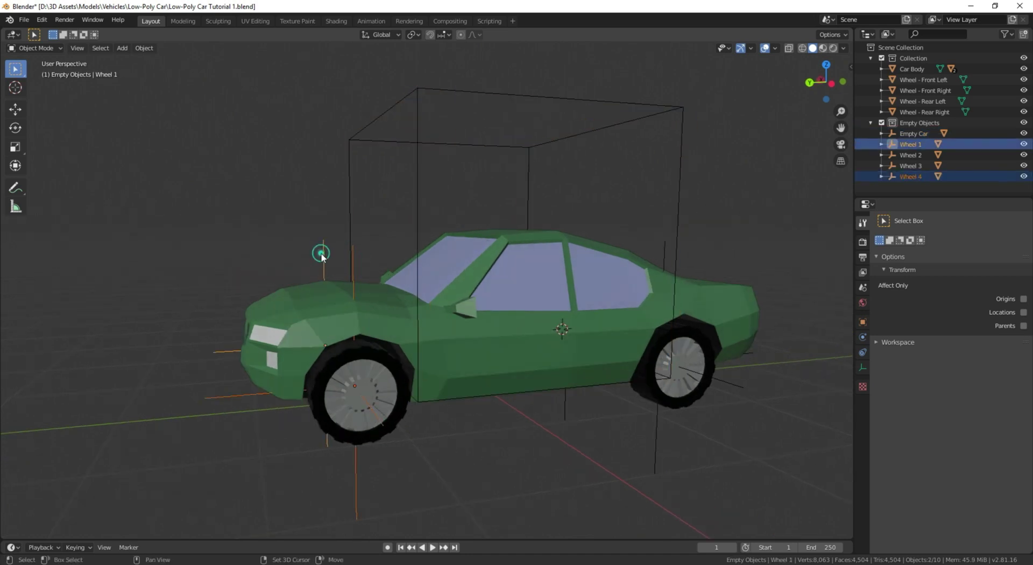
left_click(667, 258, "shift")
middle_click_drag(667, 258, 595, 120)
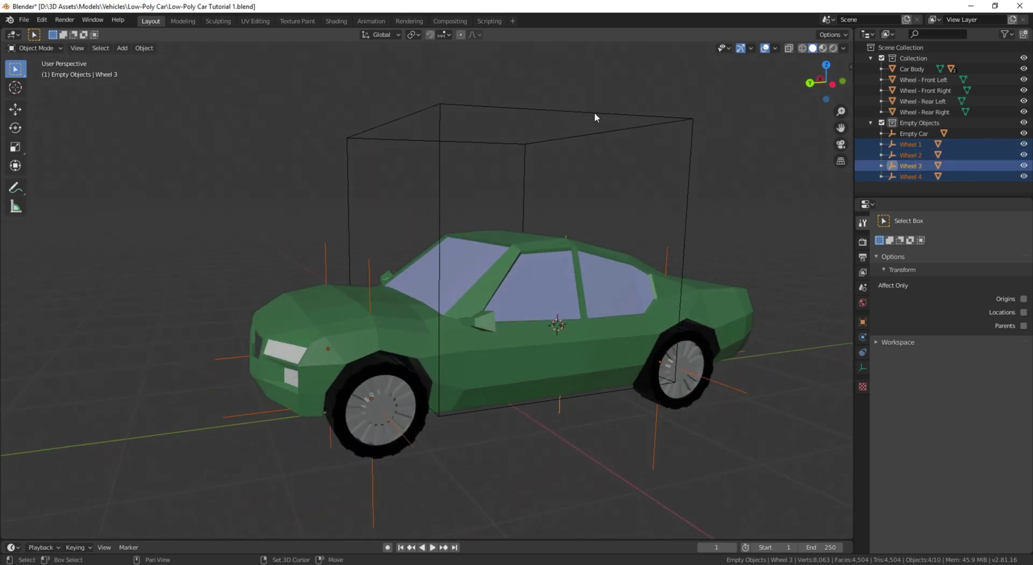
left_click(593, 112, "shift")
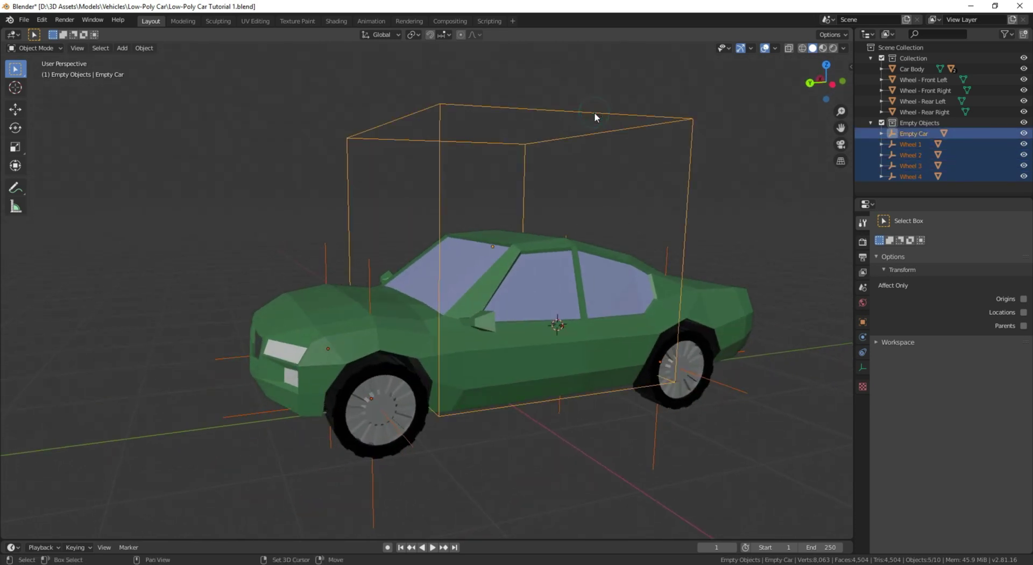
key("ctrl+p")
left_click(586, 225)
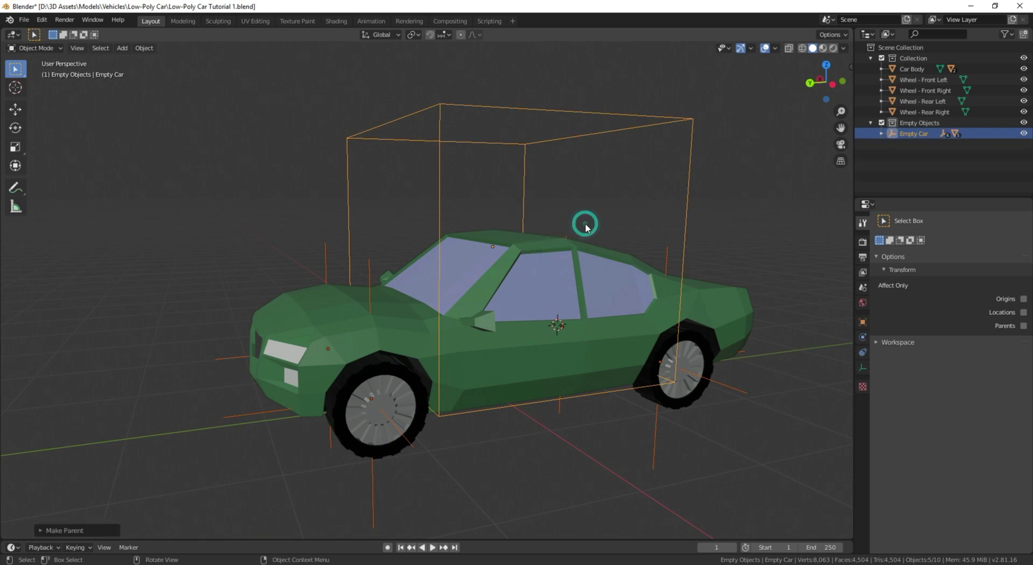
middle_click_drag(584, 238, 576, 247)
left_click(594, 124)
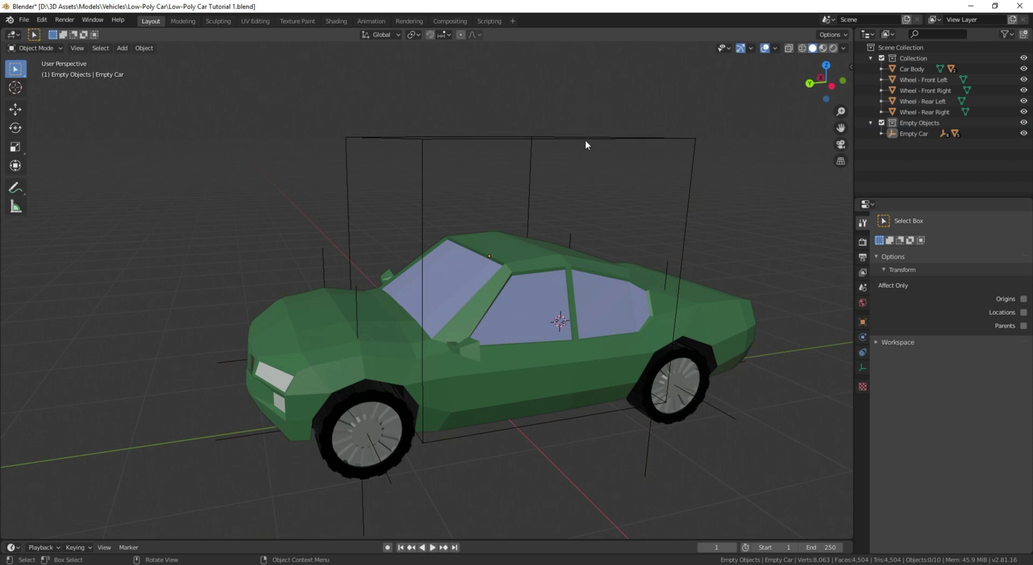
left_click(586, 141)
key("r")
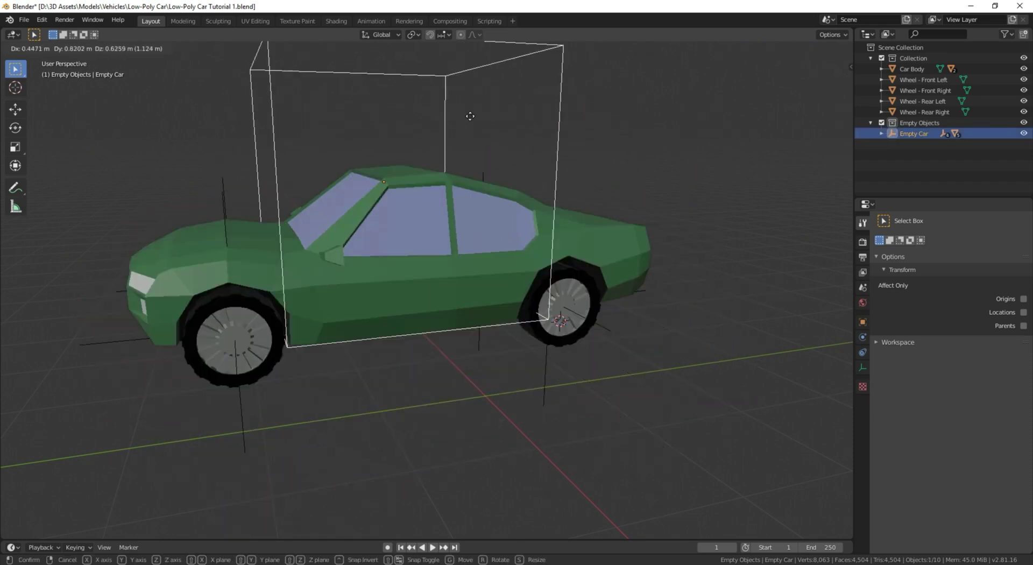
key("Escape")
middle_click_drag(210, 350, 266, 282)
mouse_move(232, 236)
middle_mouse_down()
mouse_move(221, 227)
mouse_move(244, 249)
middle_mouse_up()
scroll(332, 307, "up", 3)
middle_click_drag(332, 307, 393, 308, "shift")
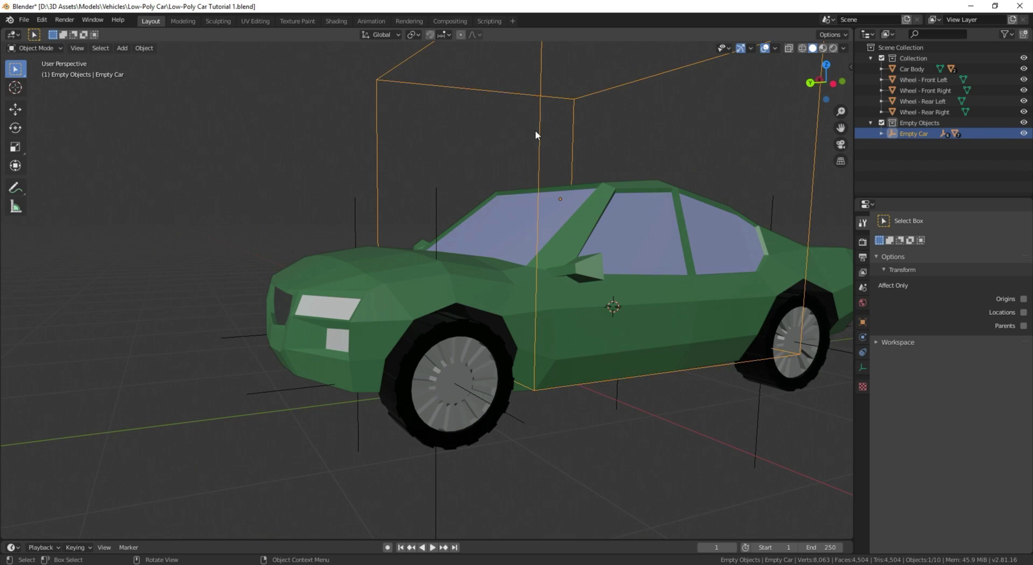
key("g")
key("y")
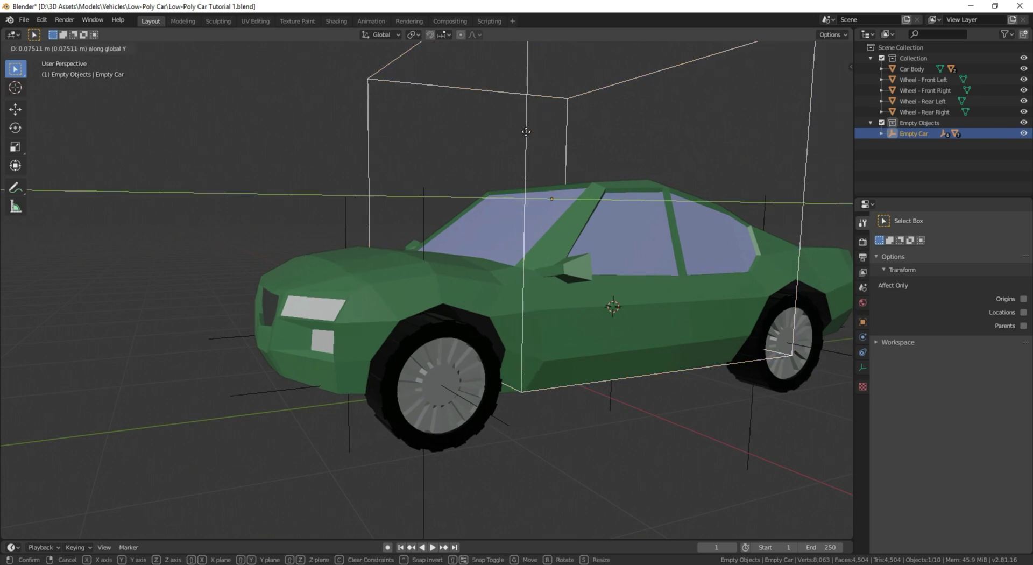
left_click(436, 160)
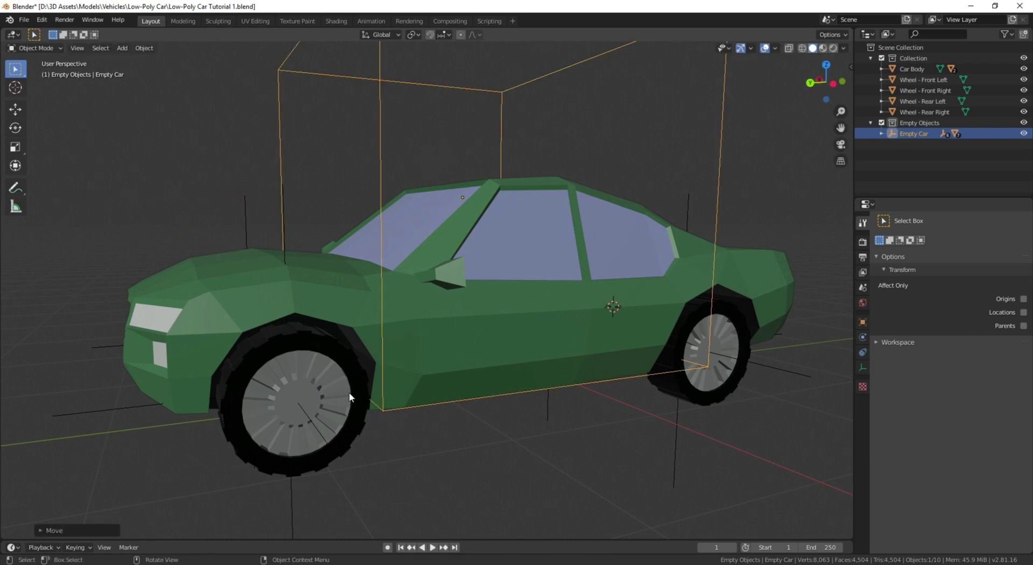
key("ctrl+z")
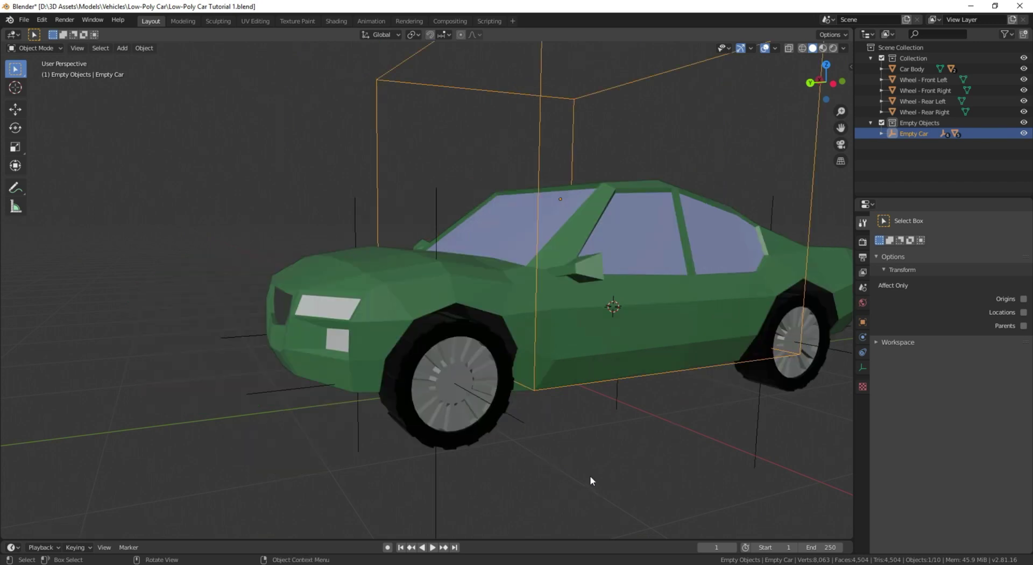
mouse_move(434, 270)
middle_mouse_down()
mouse_move(452, 269)
mouse_move(434, 269)
middle_mouse_up()
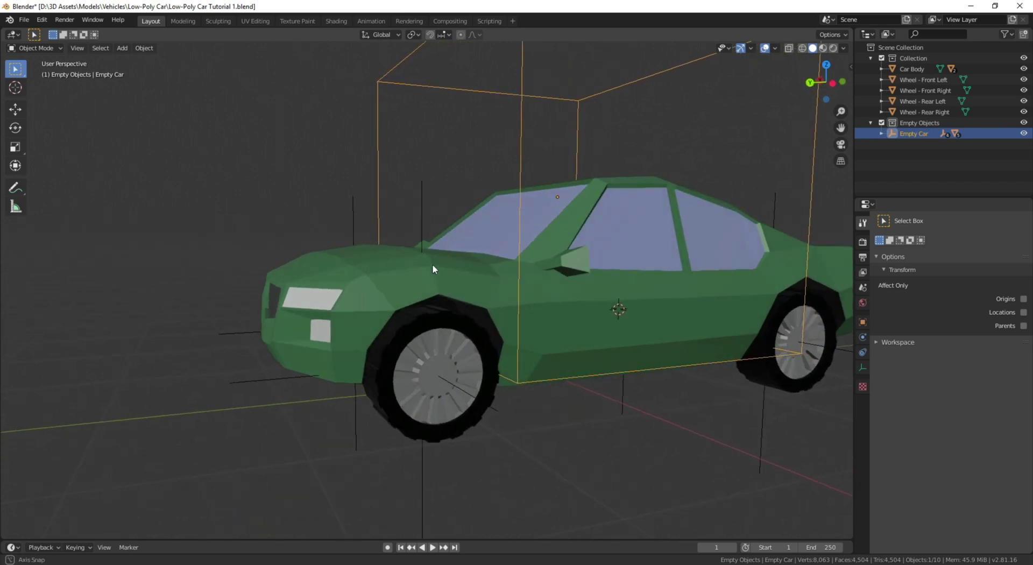
left_click(417, 212)
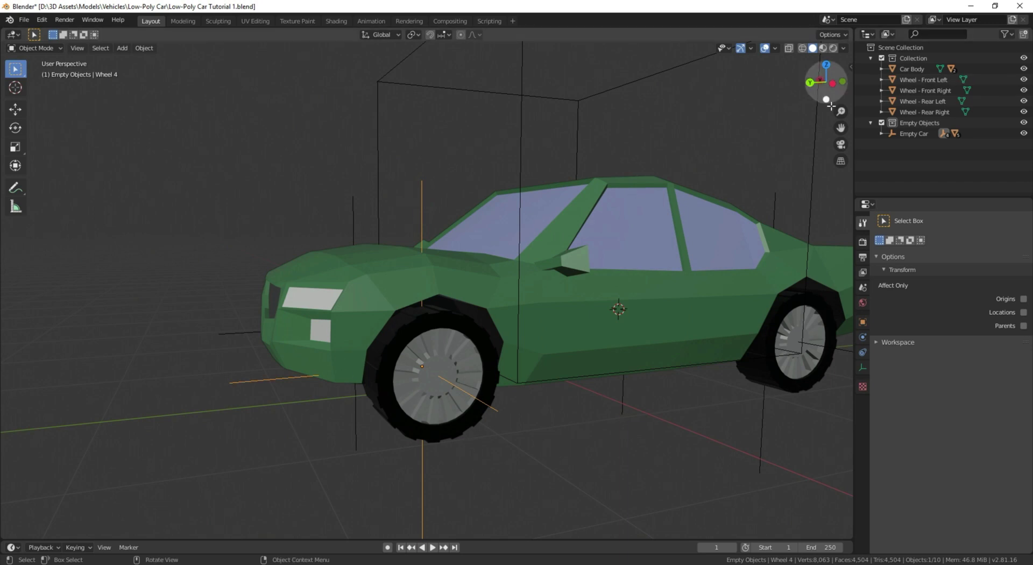
Add an Averaged Value driver to Wheel 4's X rotation.
key("n")
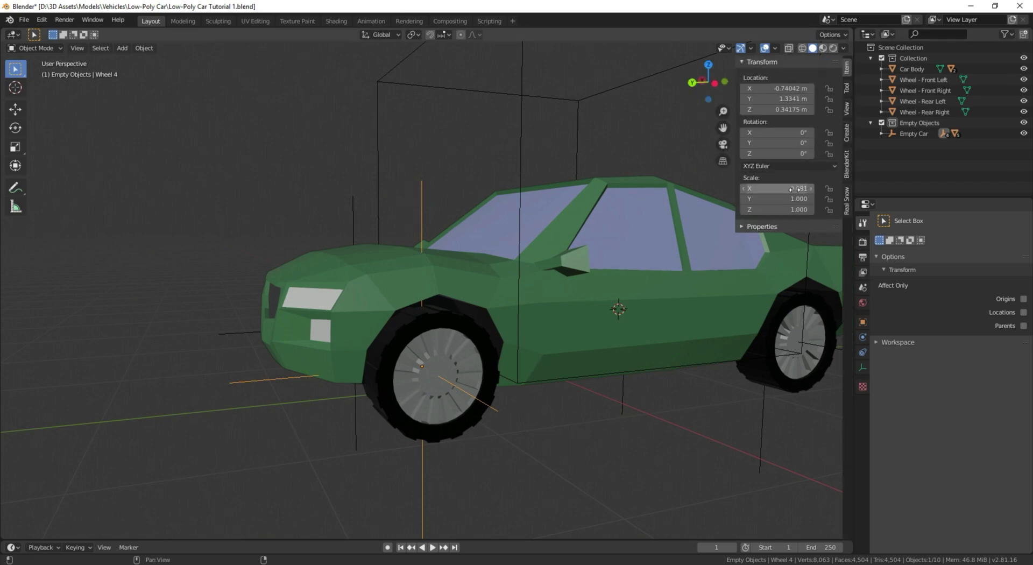
right_click(771, 134)
left_click(756, 124)
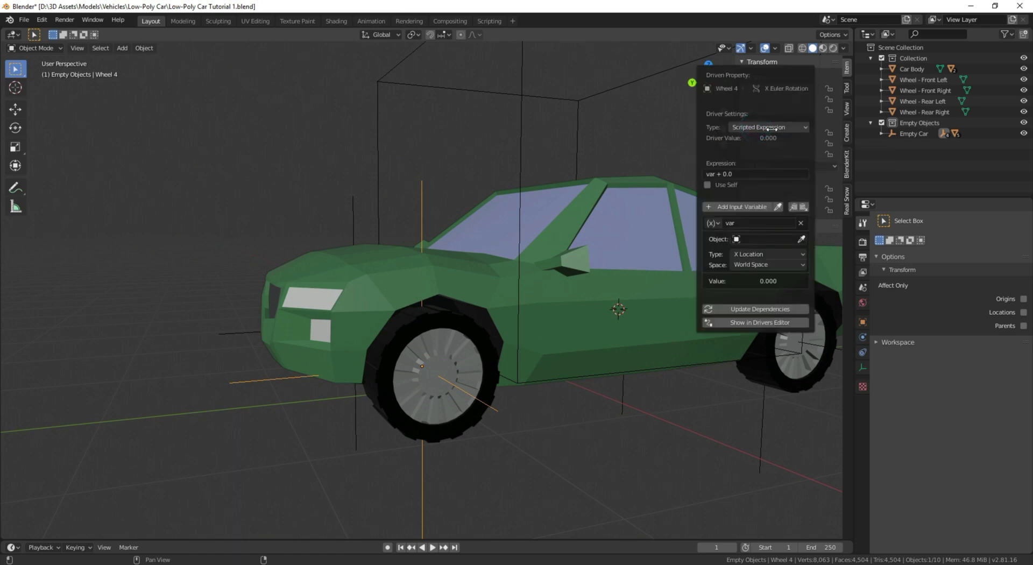
left_click(758, 128)
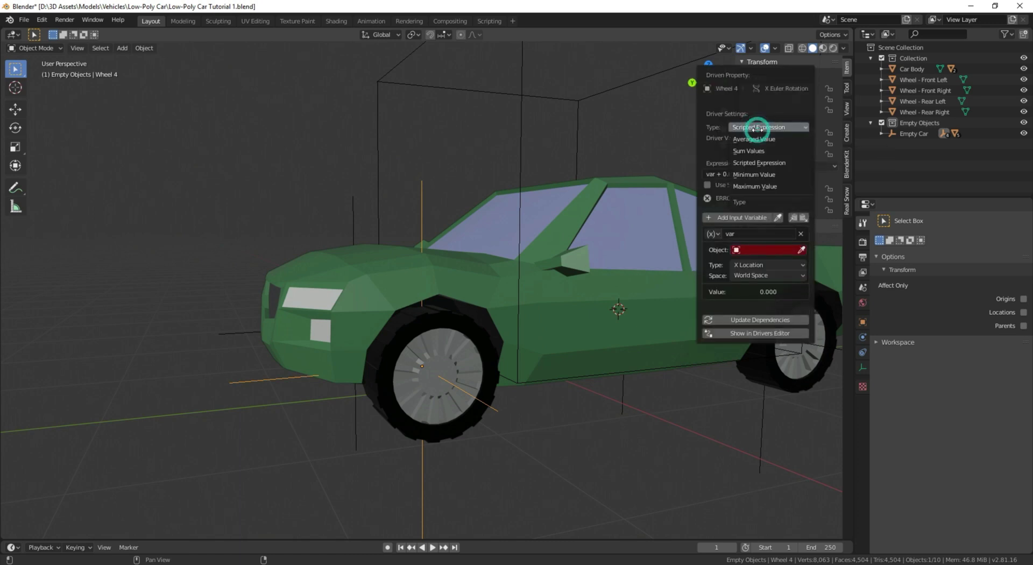
left_click(764, 139)
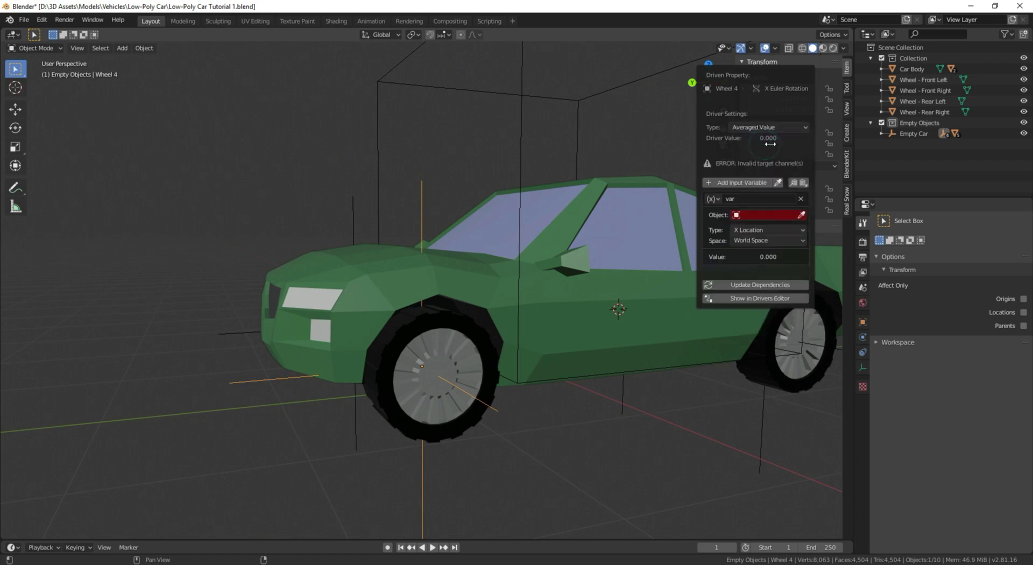
Point the driver variable at Empty Car's Y Location in Local Space, then select and frame Empty Car.
left_click(764, 230)
left_click(777, 240)
left_click(779, 241)
left_click(778, 273)
left_click(776, 215)
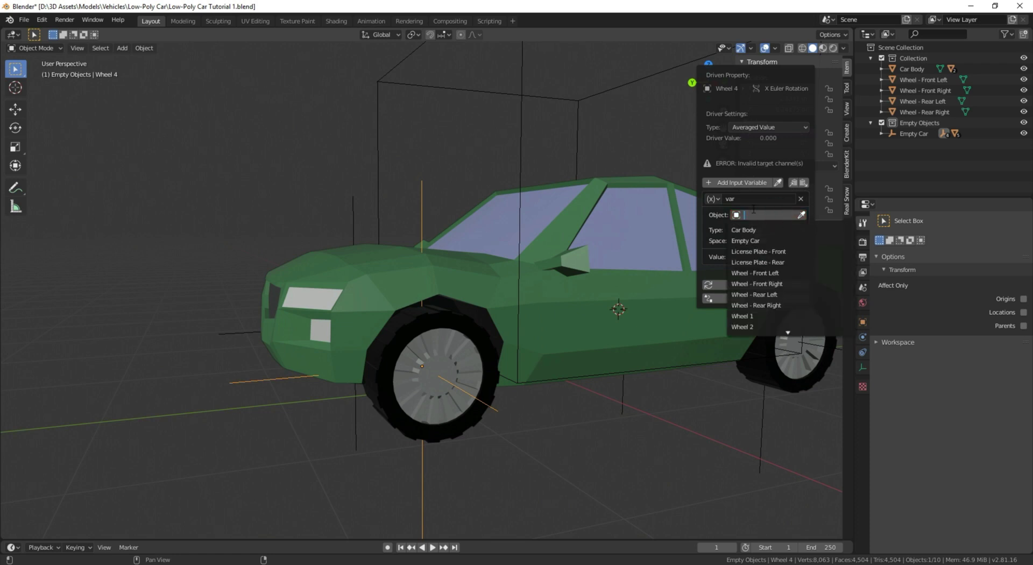
left_click(745, 240)
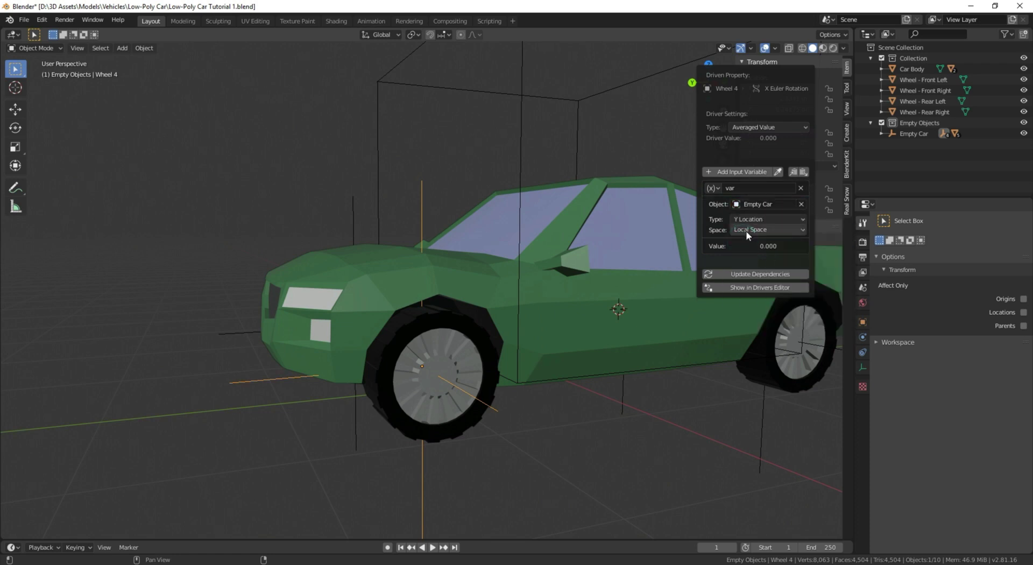
left_click(518, 102)
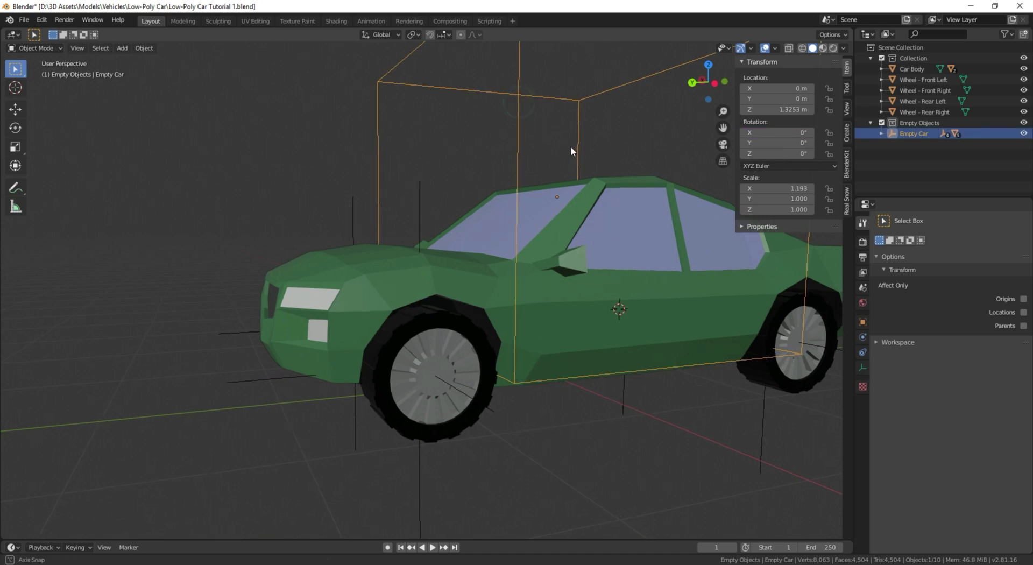
key("KP_Decimal")
key("g")
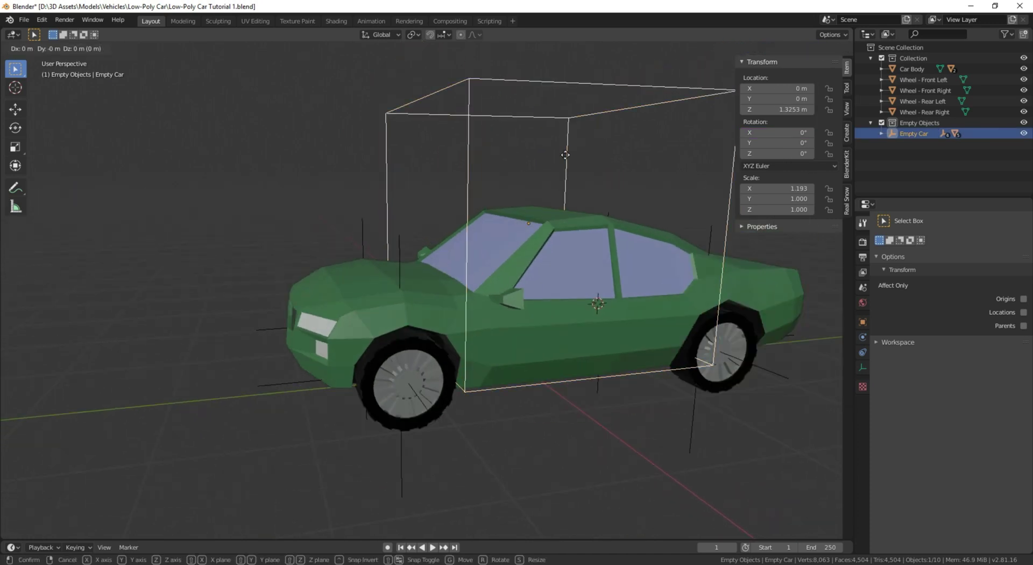
key("y")
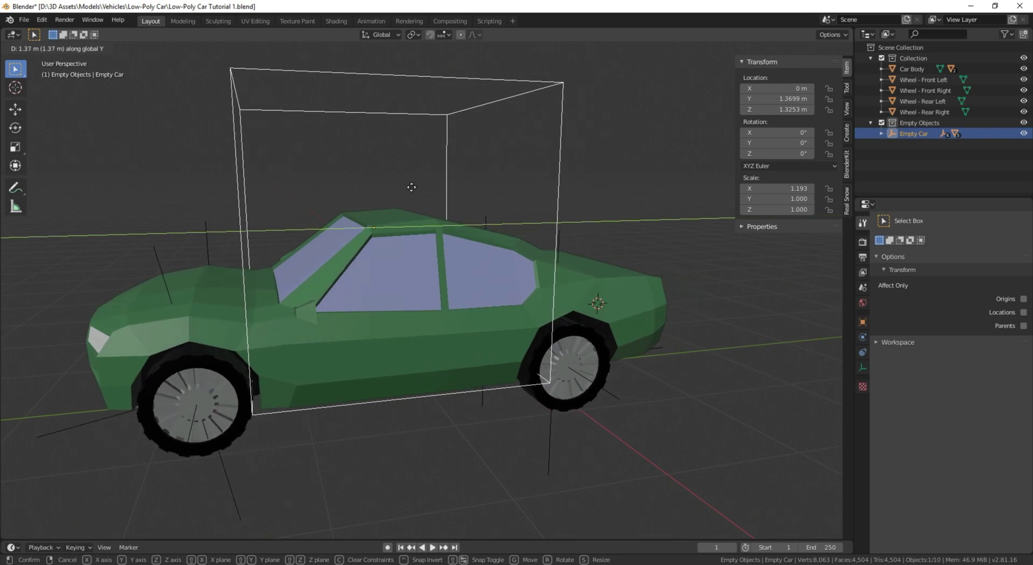
left_click(439, 274)
key("ctrl+z")
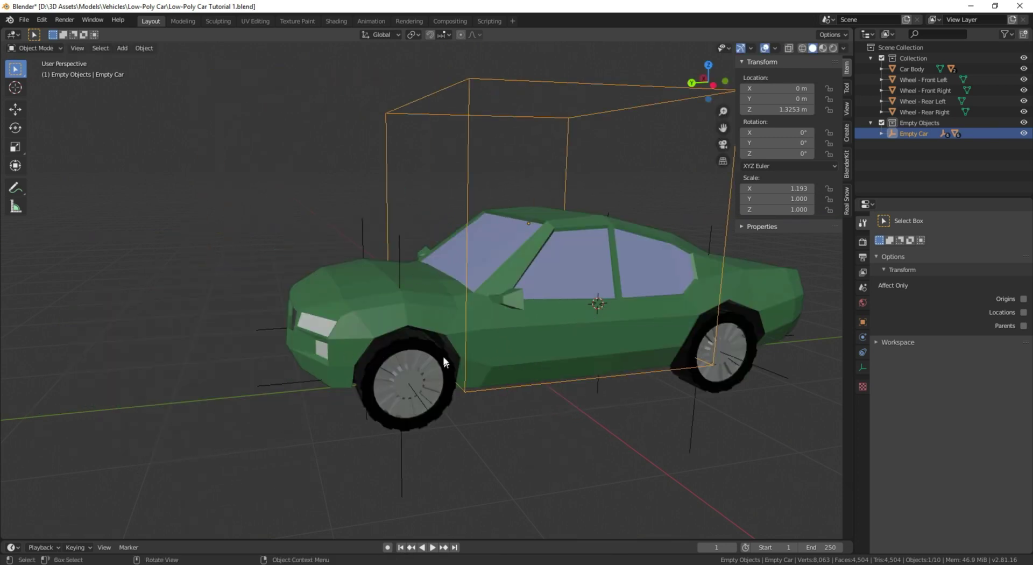
mouse_move(441, 338)
middle_mouse_down()
mouse_move(446, 322)
mouse_move(437, 353)
middle_mouse_up()
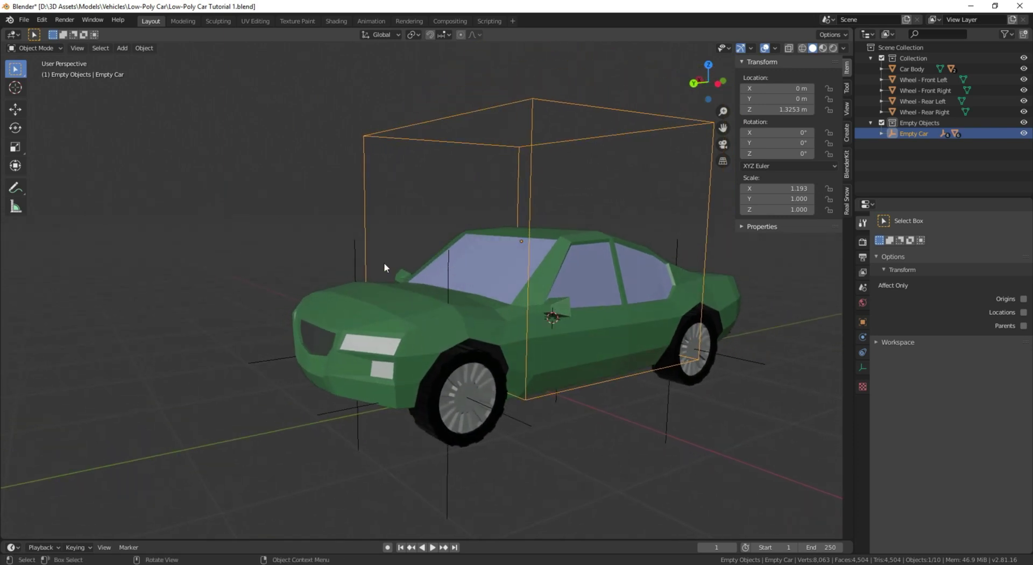
left_click(352, 258)
Drive Wheel 1's X rotation with an Averaged Value of Empty Car's local Y Location.
right_click(773, 133)
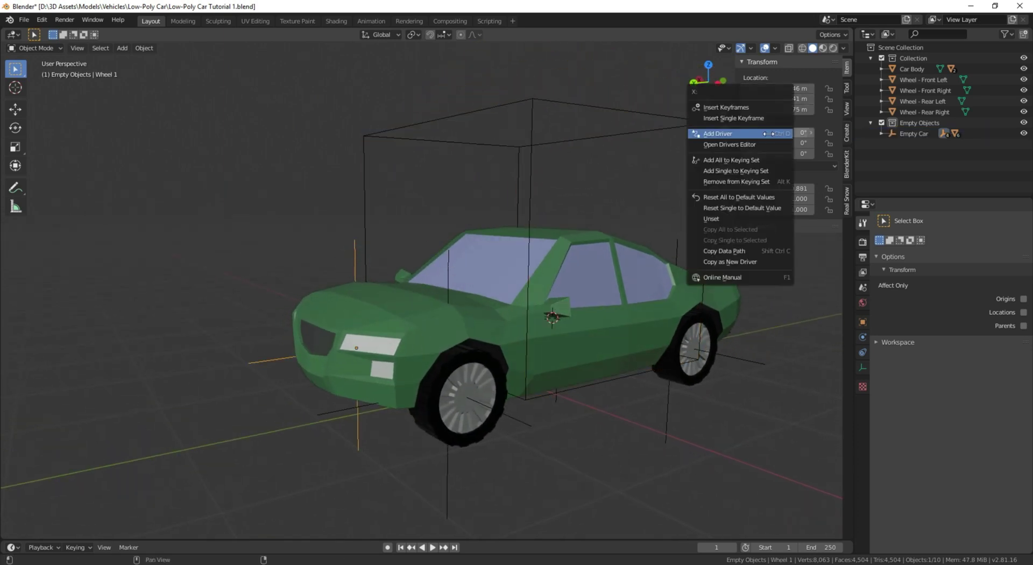
left_click(767, 133)
left_click(779, 134)
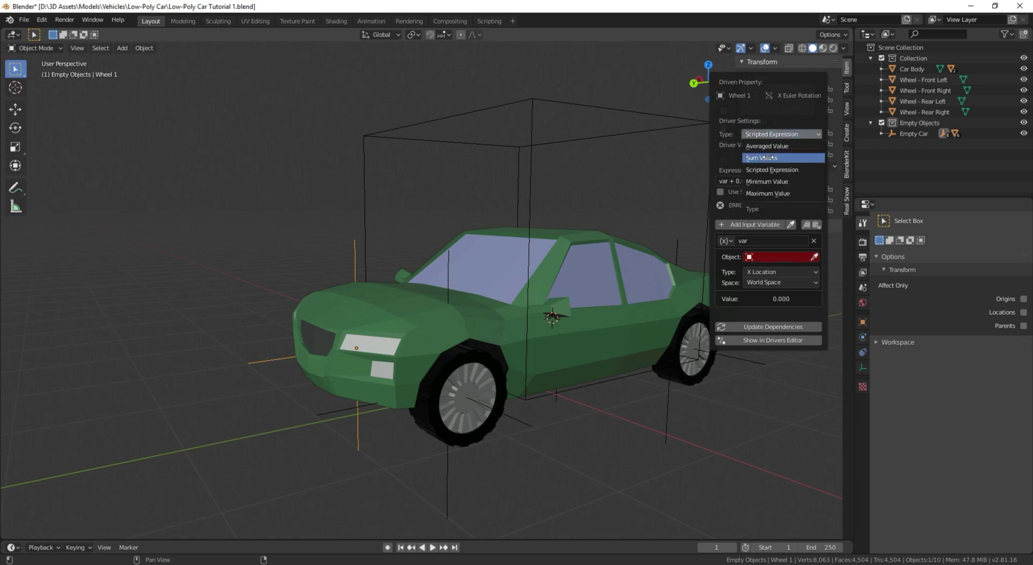
left_click(774, 123)
left_click(785, 237)
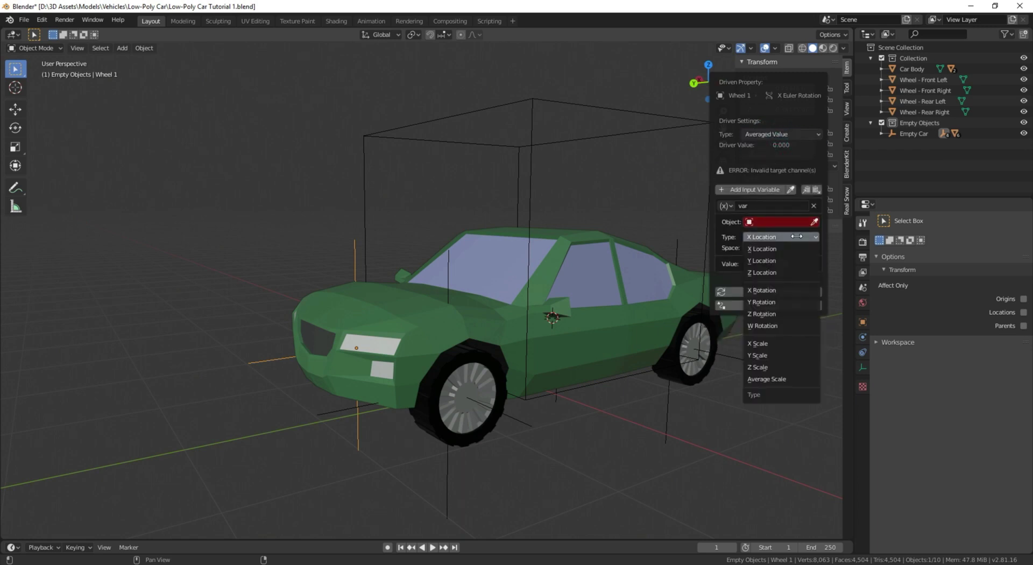
left_click(783, 264)
left_click(787, 247)
left_click(776, 283)
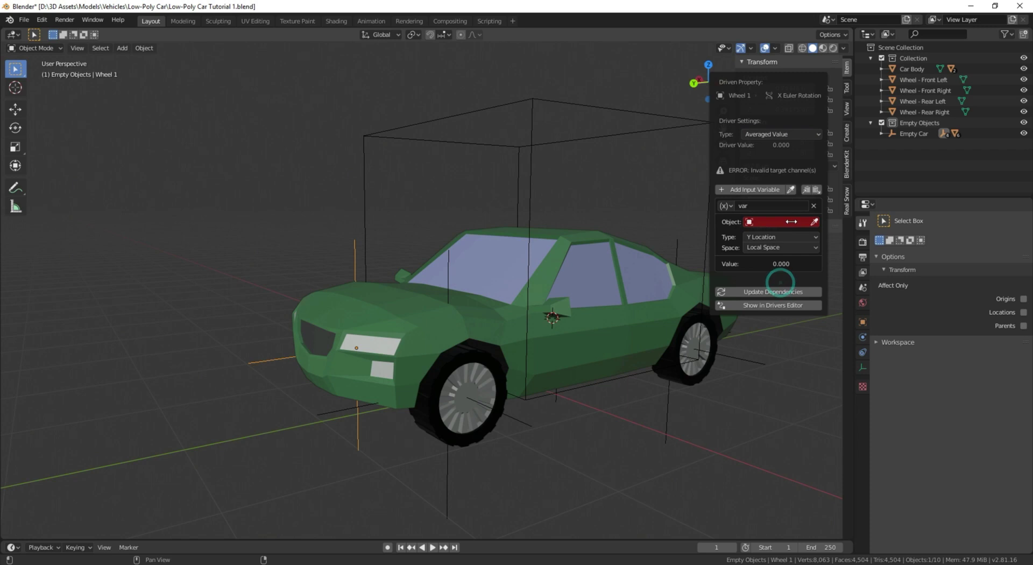
left_click(791, 221)
left_click(780, 247)
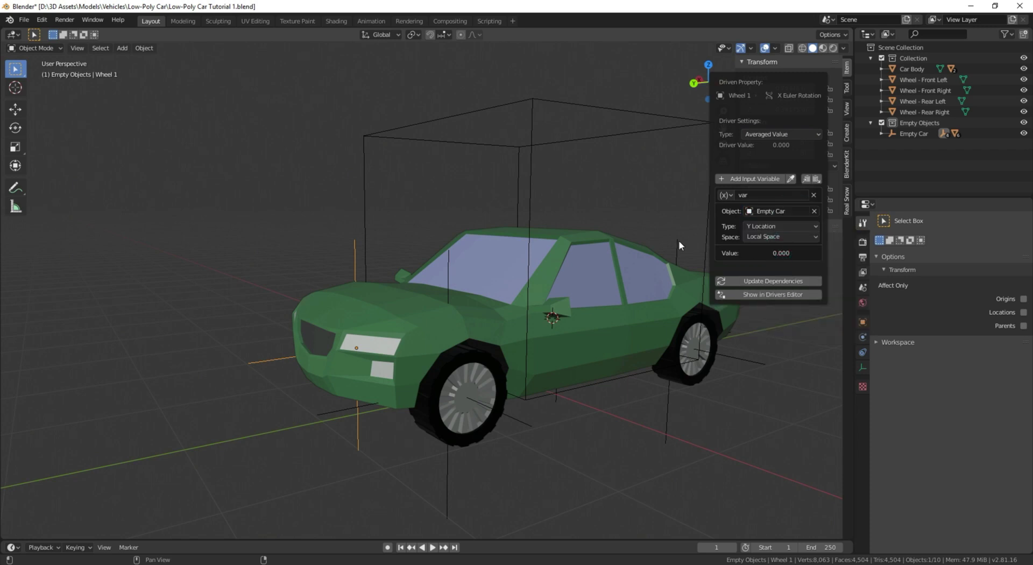
Give Wheel 2's X rotation an Averaged Value driver reading Empty Car's local Y Location.
left_click(675, 243)
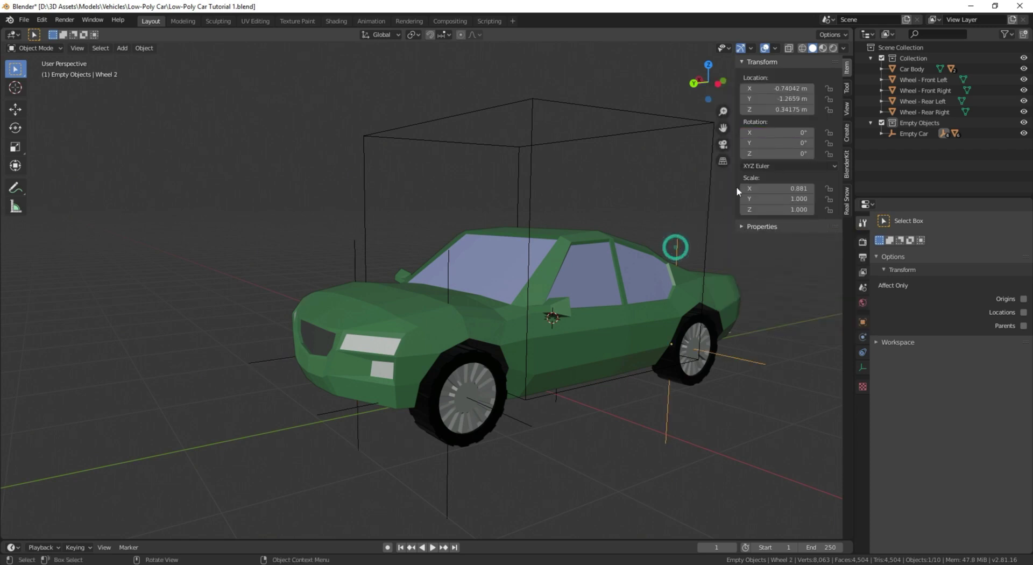
right_click(768, 134)
left_click(768, 136)
left_click(774, 136)
left_click(766, 153)
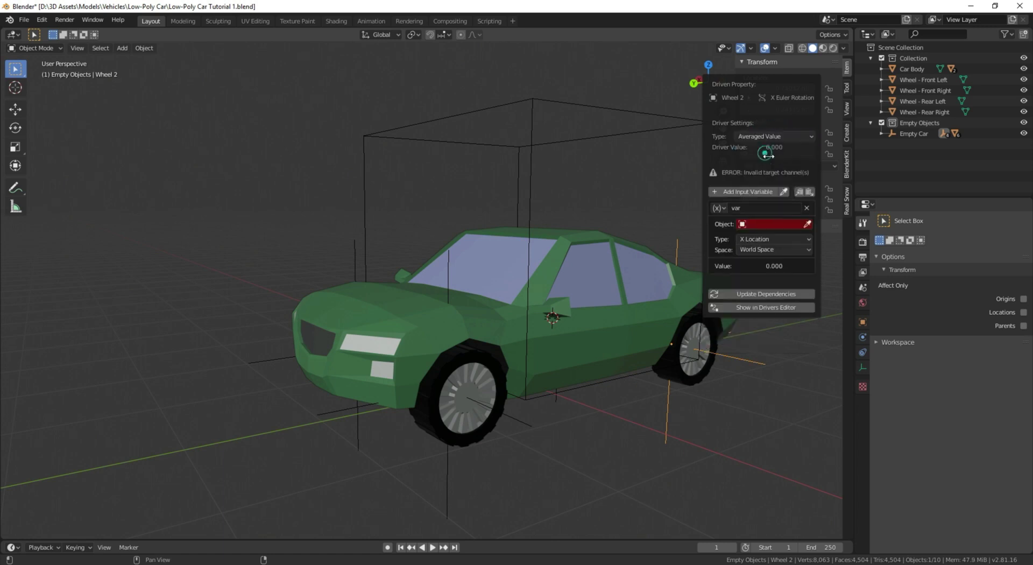
left_click(771, 238)
left_click(765, 262)
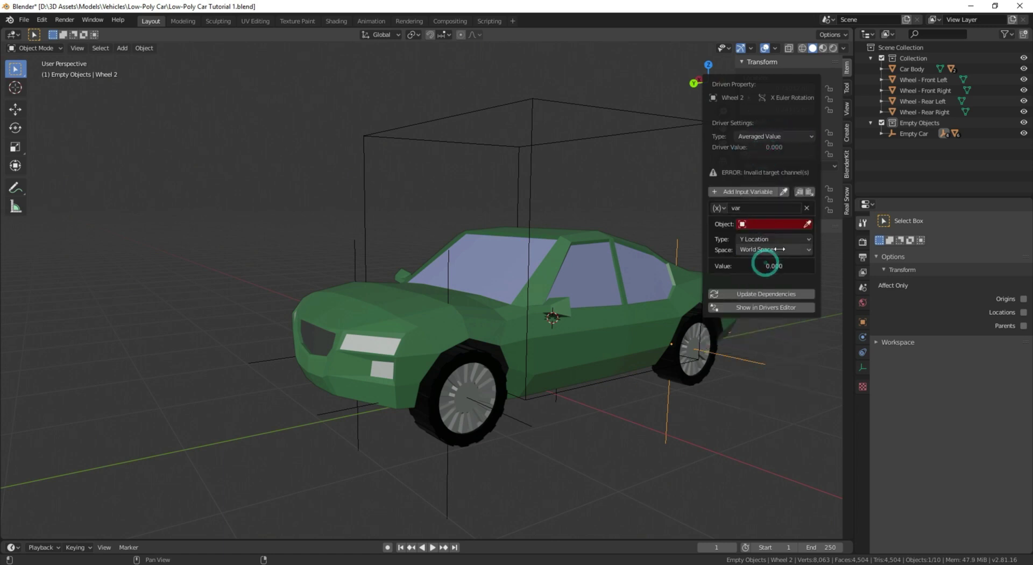
left_click(779, 249)
left_click(773, 271)
left_click(791, 223)
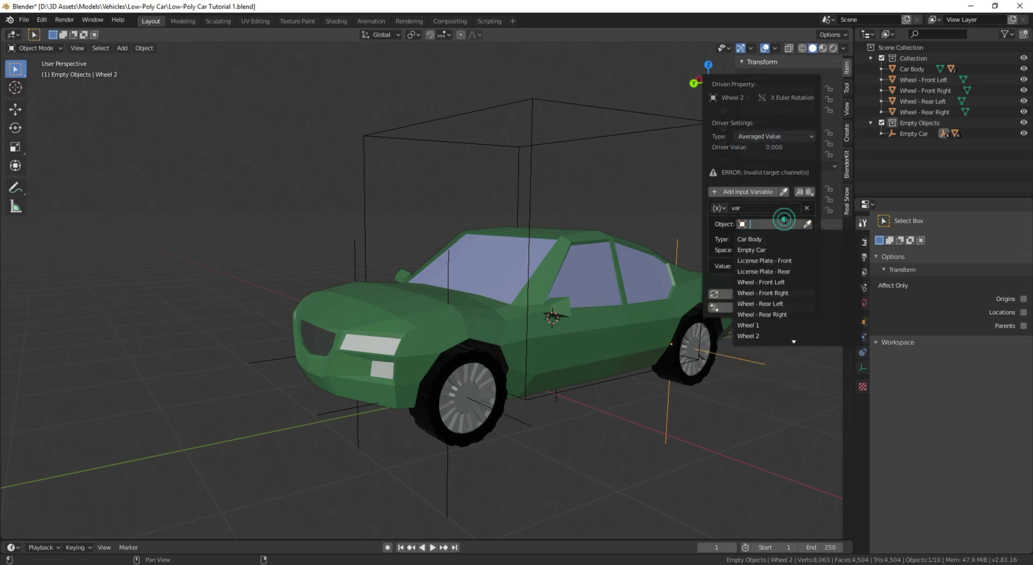
left_click(769, 250)
Edit Wheel 3's X rotation driver to read Empty Car's Y Location in Local Space.
middle_click_drag(672, 231, 587, 259)
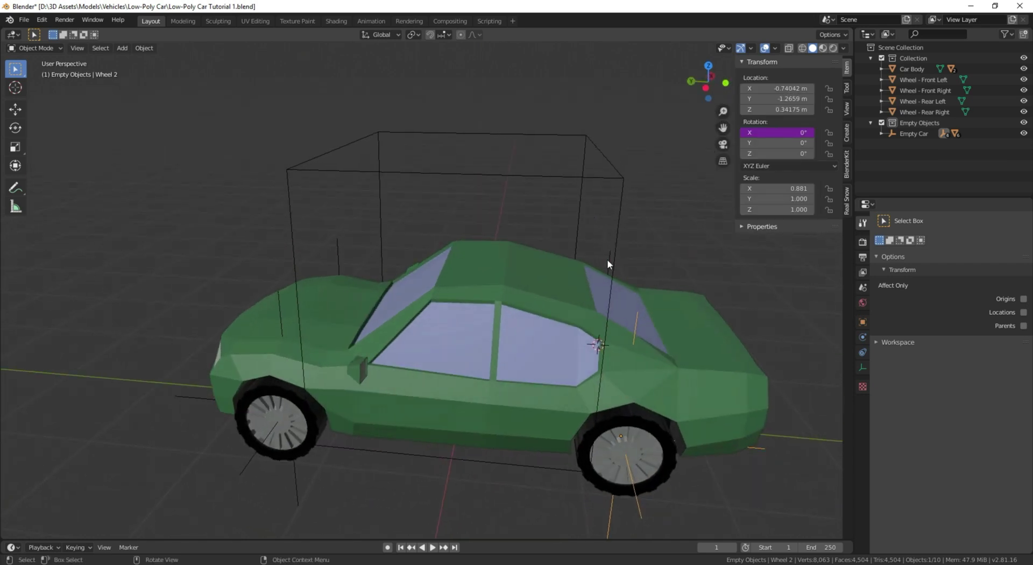
left_click(608, 264)
right_click(774, 133)
left_click(751, 138)
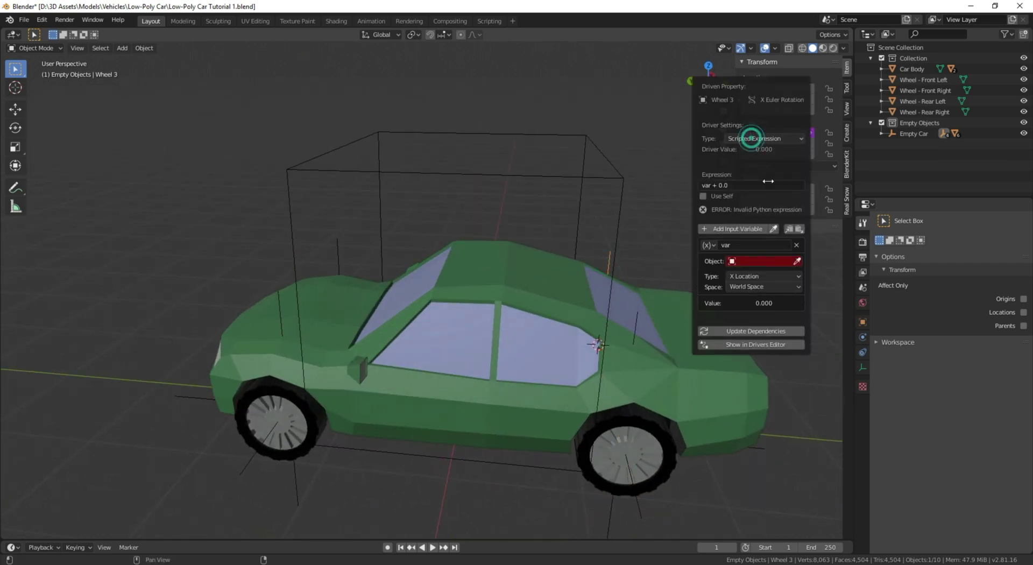
left_click(765, 260)
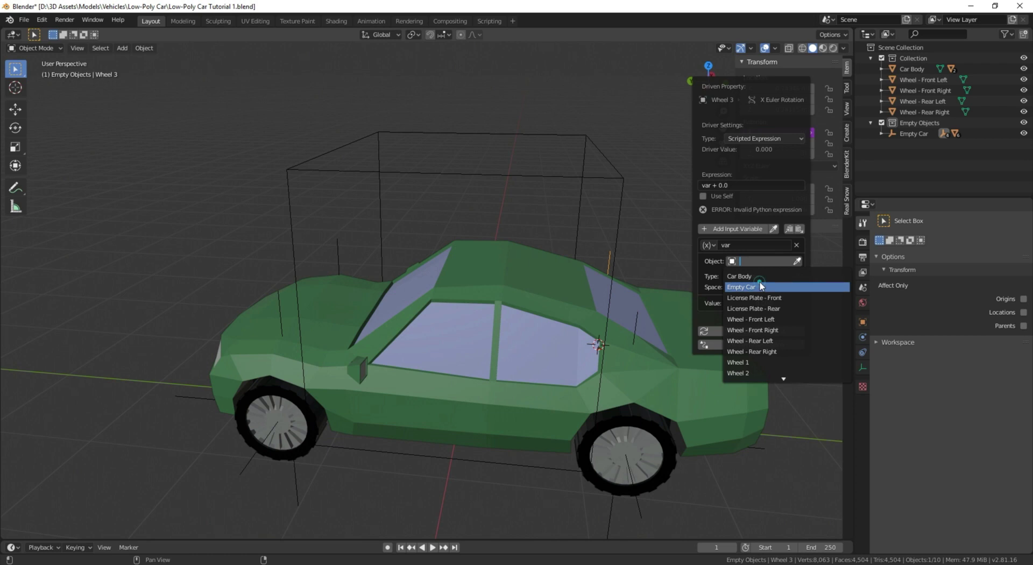
left_click(760, 283)
left_click(760, 265)
left_click(757, 289)
left_click(761, 276)
left_click(754, 306)
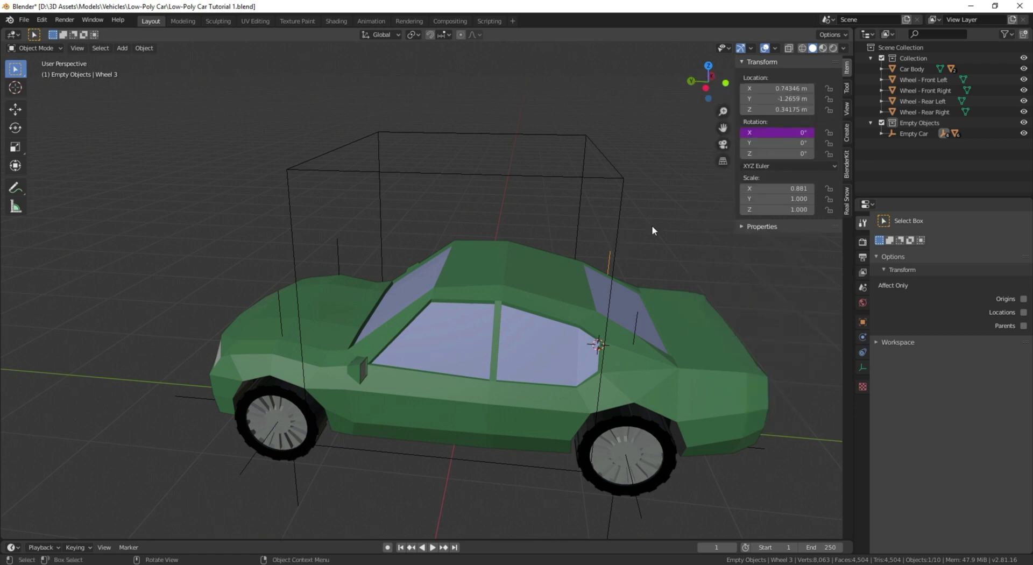
middle_click_drag(653, 225, 555, 216)
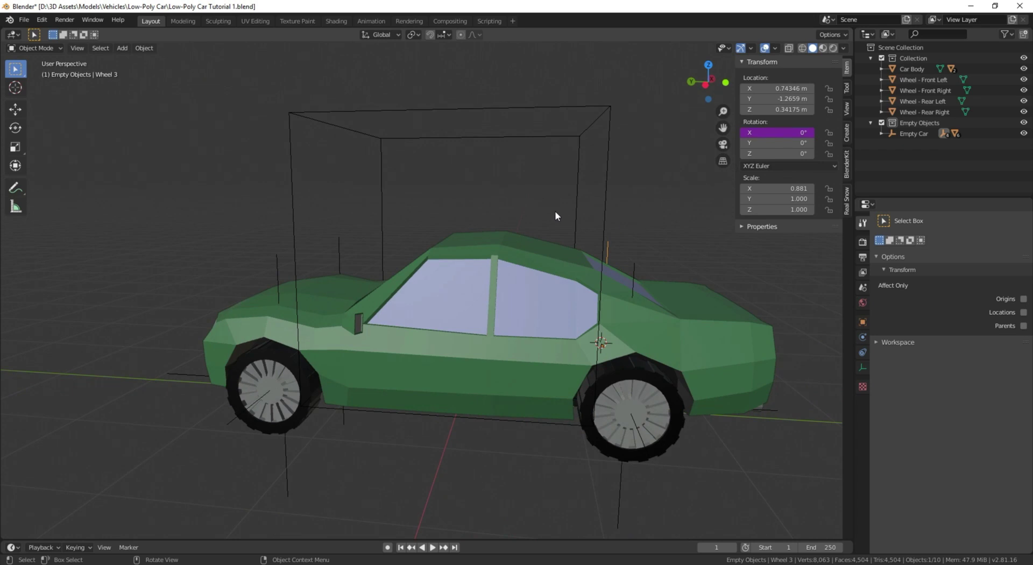
left_click(577, 129)
middle_click_drag(549, 163, 579, 173)
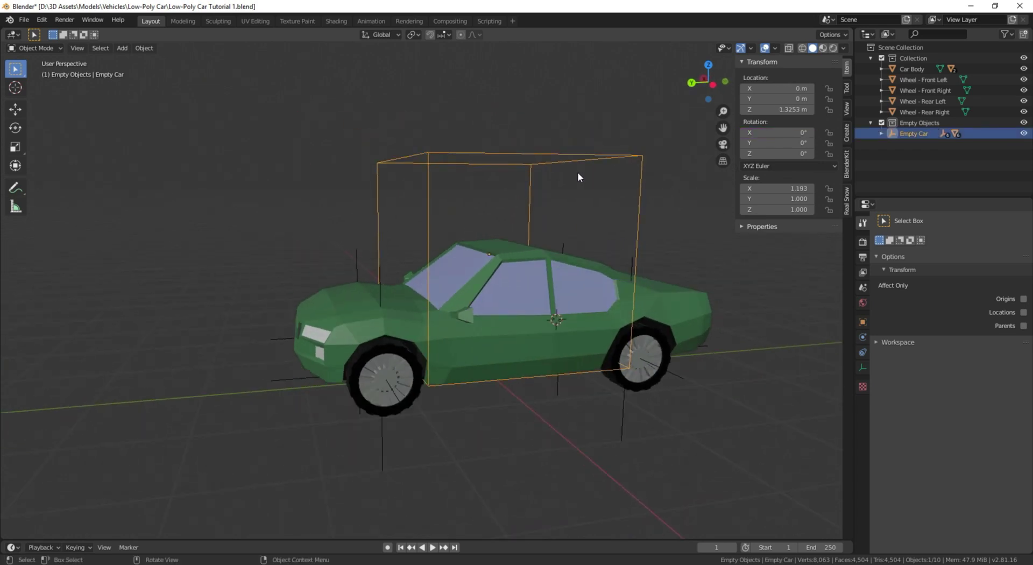
key("g")
key("y")
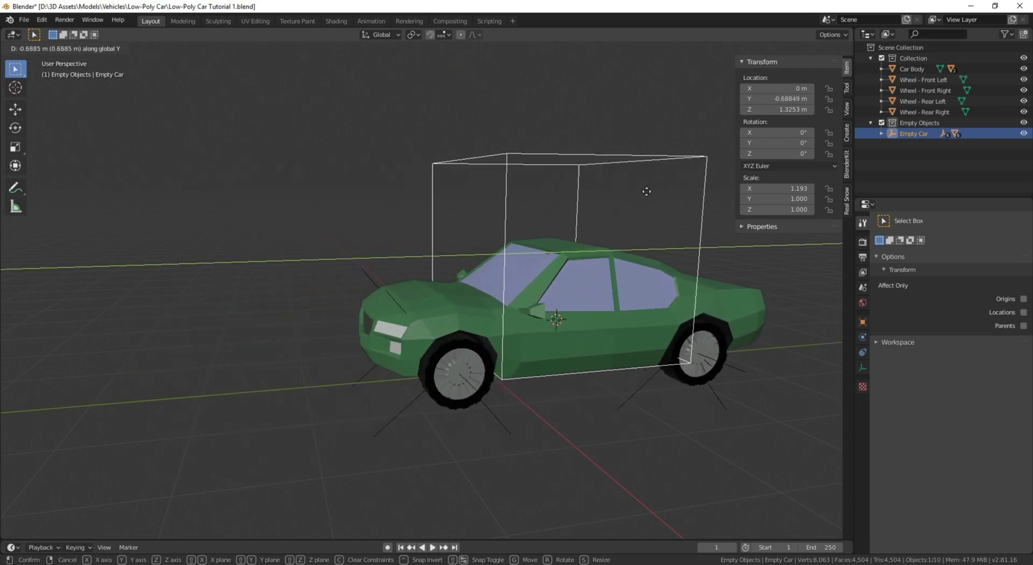
right_click(646, 191)
scroll(440, 292, "up", 5)
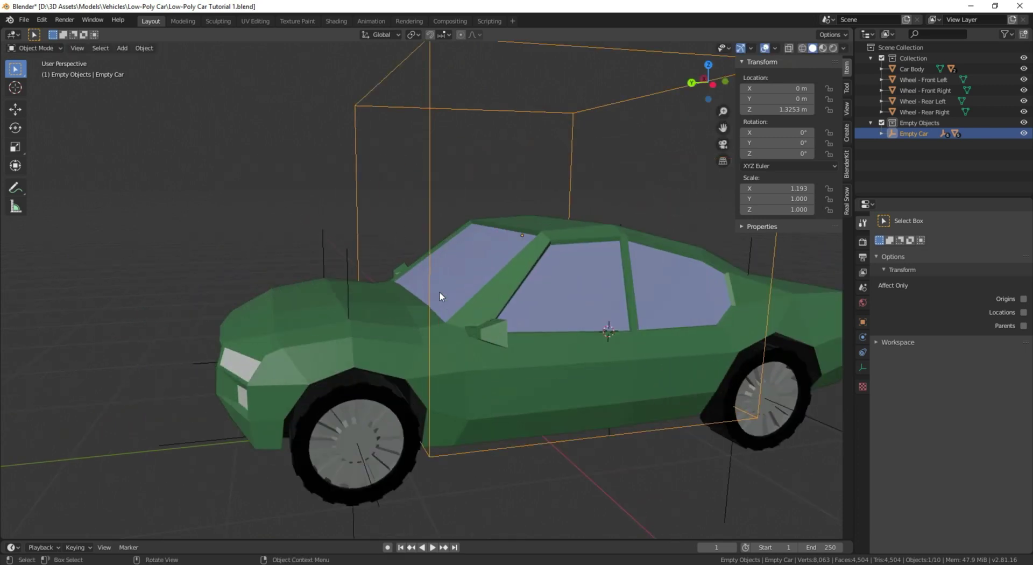
middle_click_drag(440, 292, 457, 277)
In the Drivers Editor, add a Generator modifier with x coefficient -1 to Wheel 4's rotation driver.
left_click(421, 222)
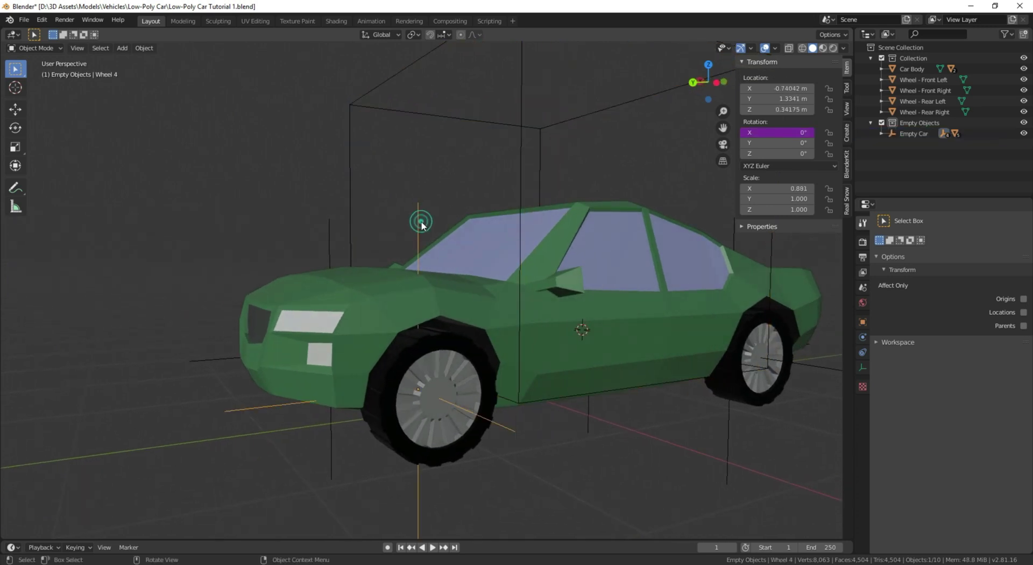
right_click(785, 133)
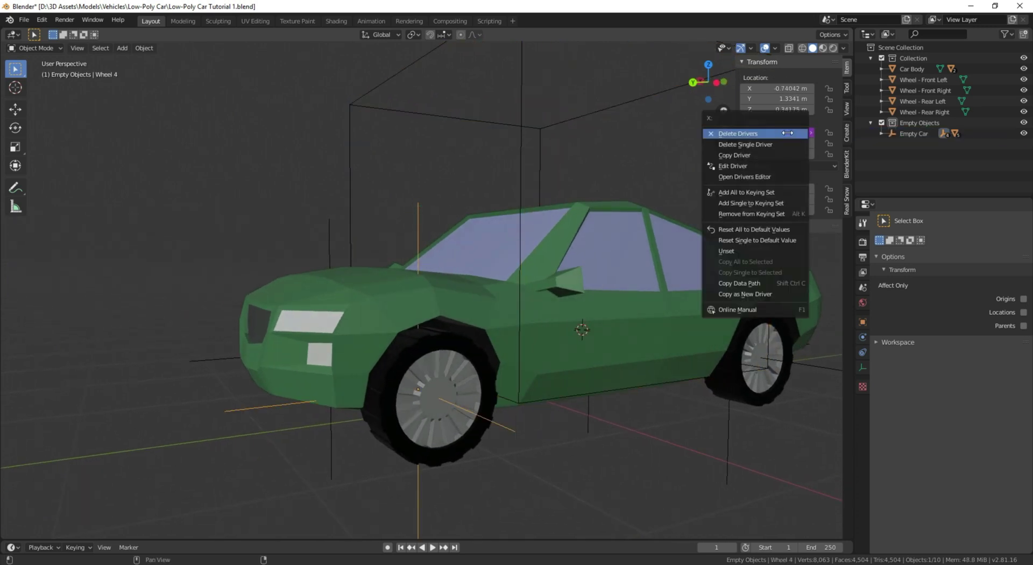
left_click(732, 176)
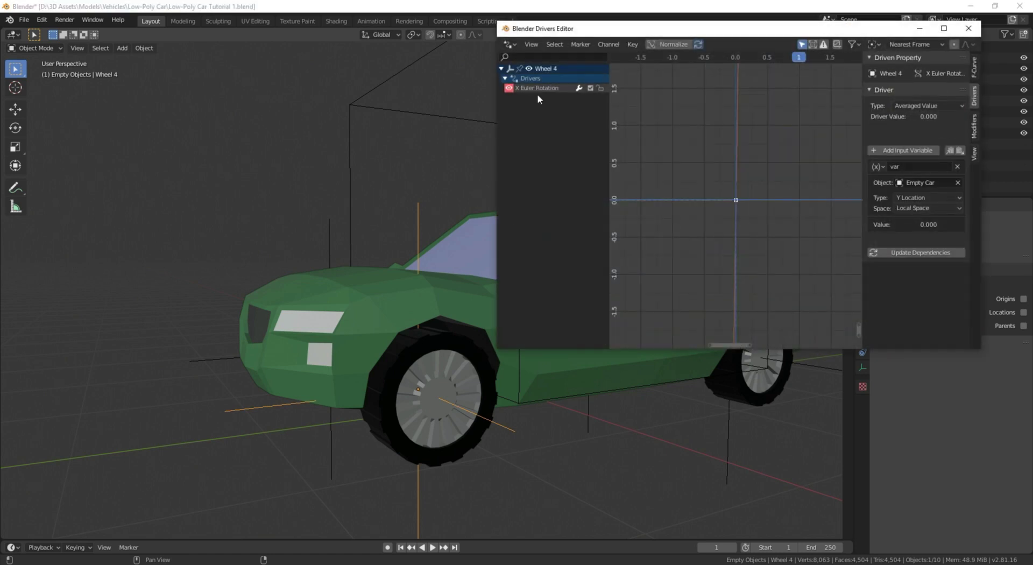
left_click_drag(669, 33, 406, 107)
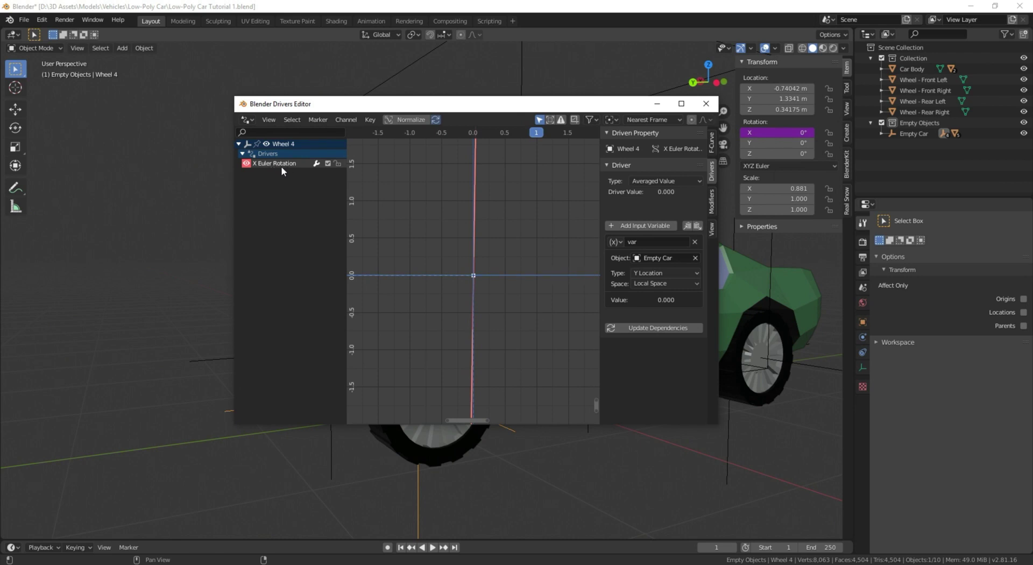
left_click(711, 207)
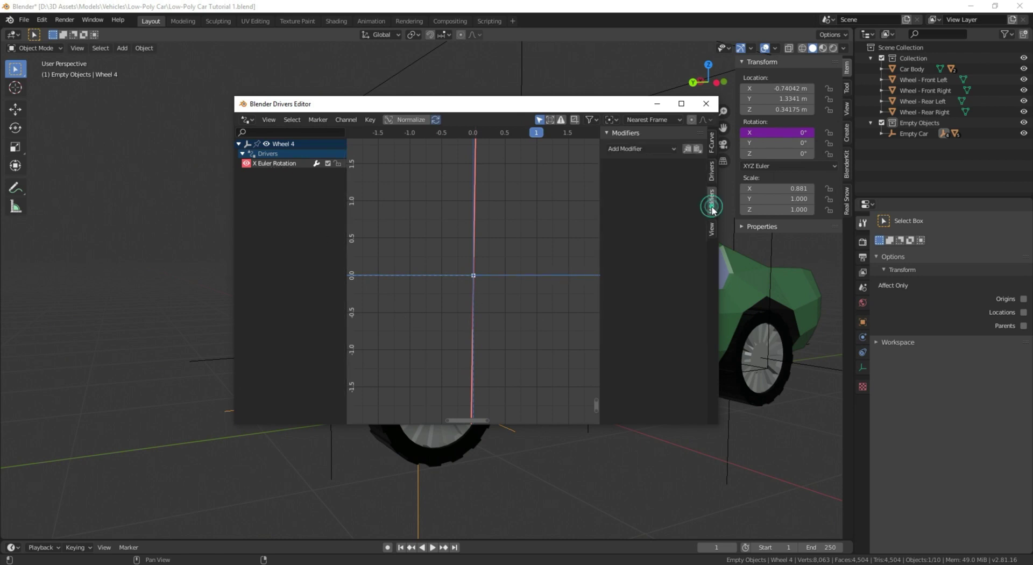
left_click(641, 149)
left_click(645, 165)
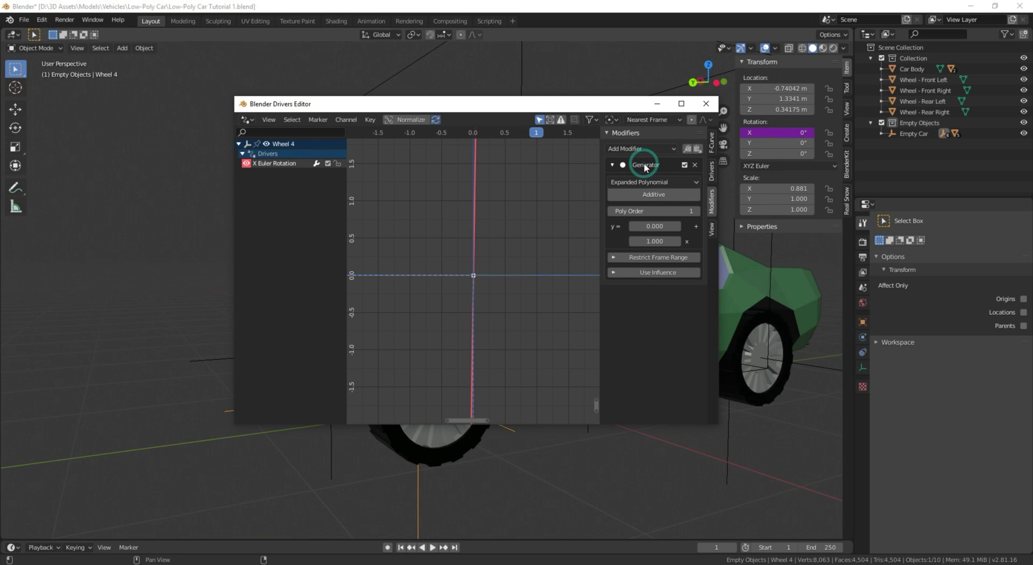
left_click(659, 240)
key("Return")
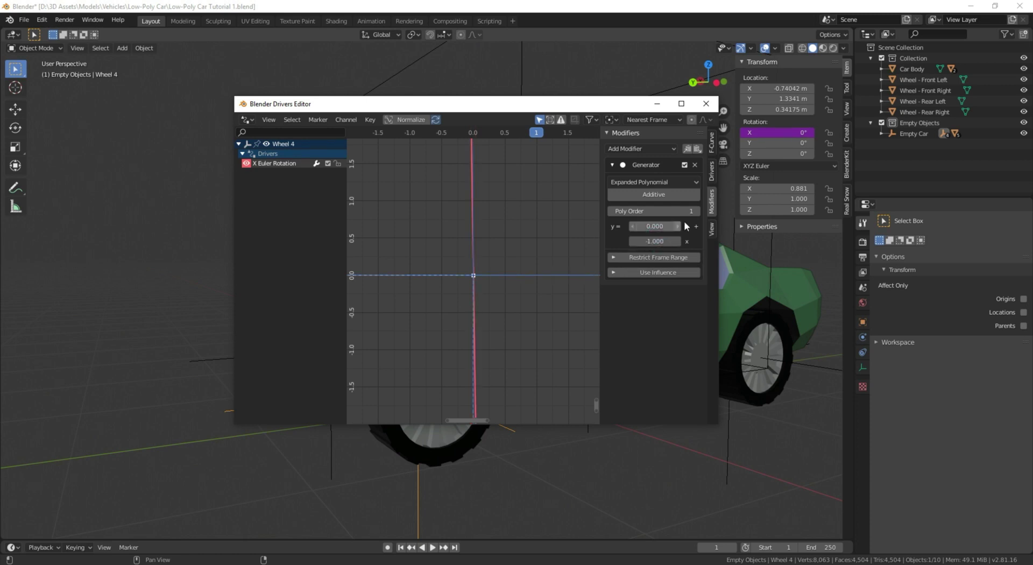
left_click(656, 104)
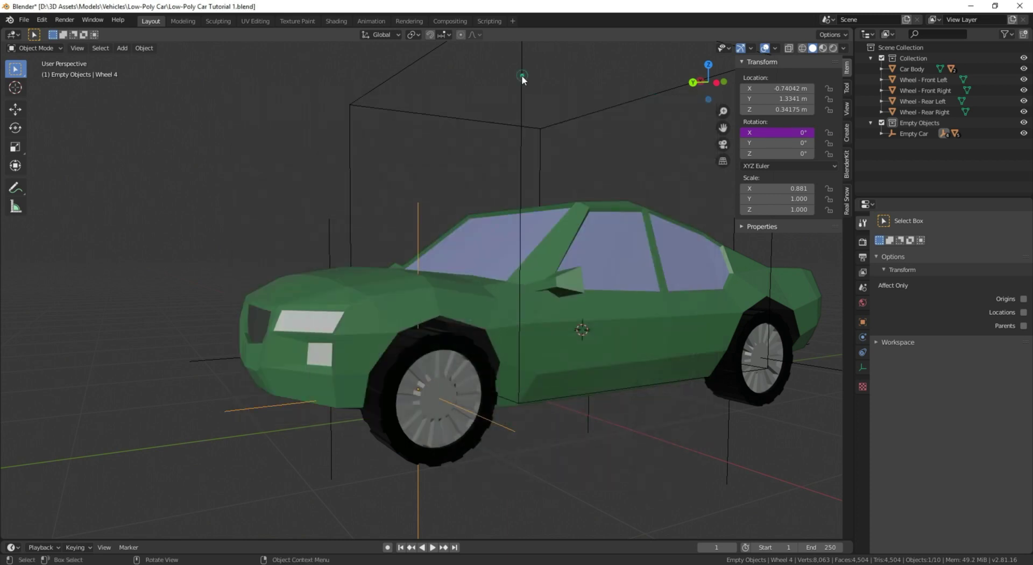
Try moving Empty Car along Y, then cancel the move.
left_click(521, 78)
key("g")
key("y")
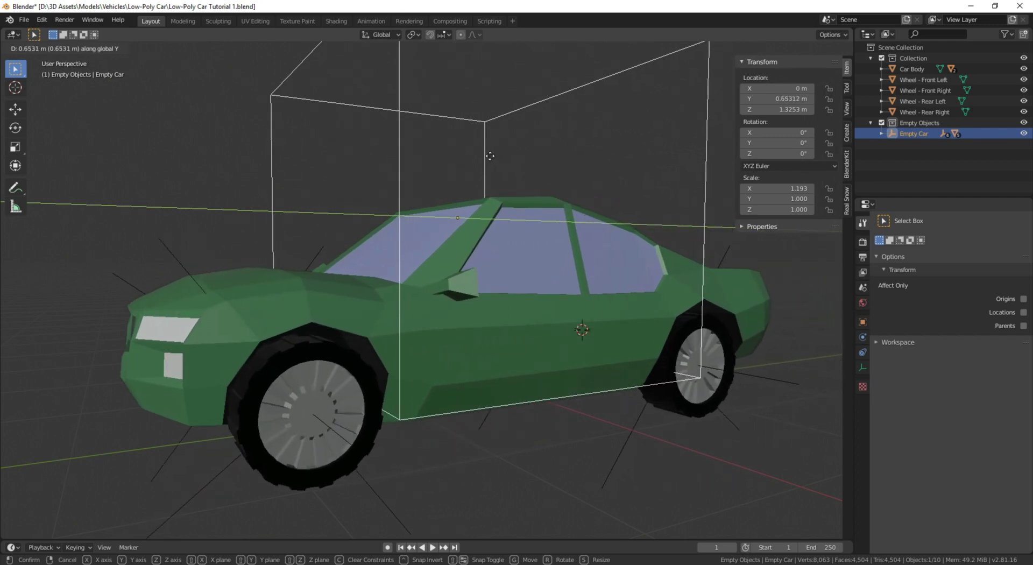
right_click(489, 155)
Change Wheel 4's Generator coefficient to -1.250 in the Drivers Editor.
middle_click_drag(490, 156, 496, 182)
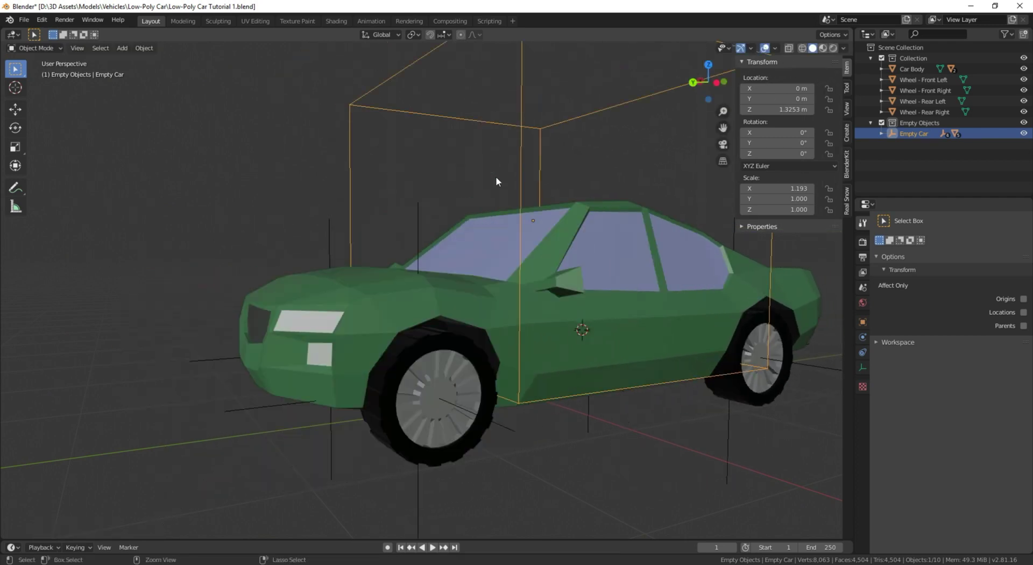
left_click(417, 214)
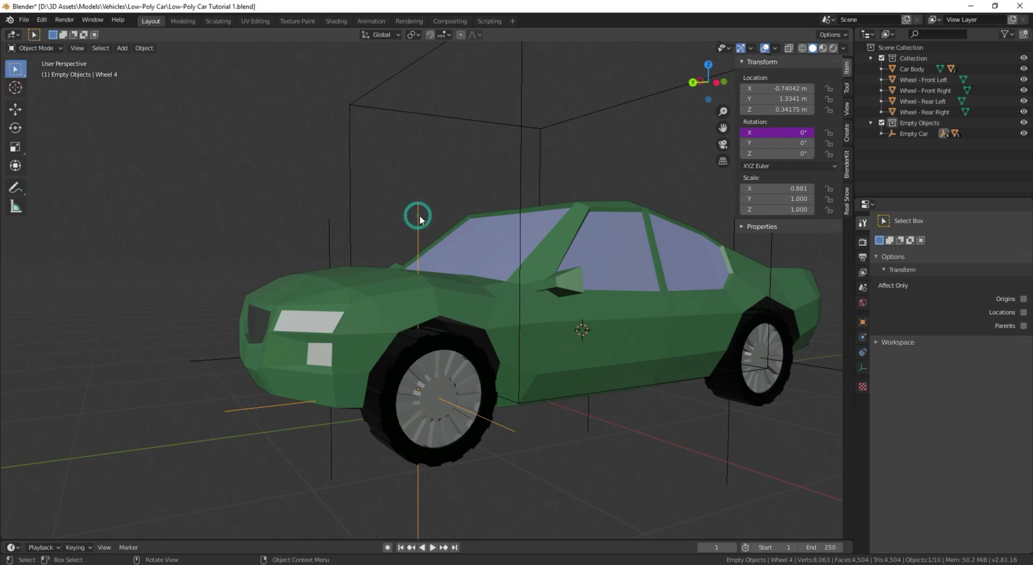
right_click(775, 134)
left_click(741, 135)
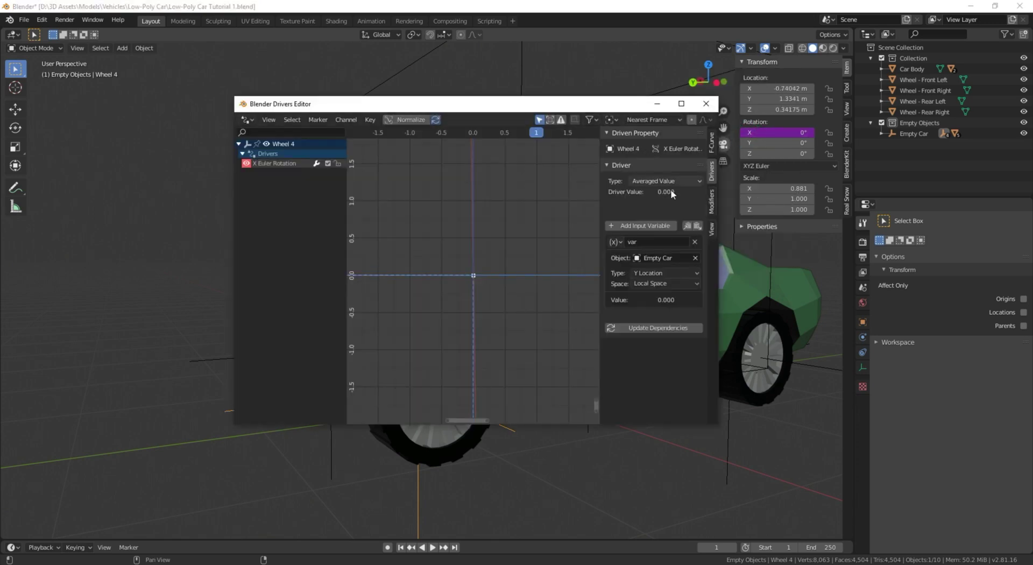
left_click(711, 201)
left_click(654, 241)
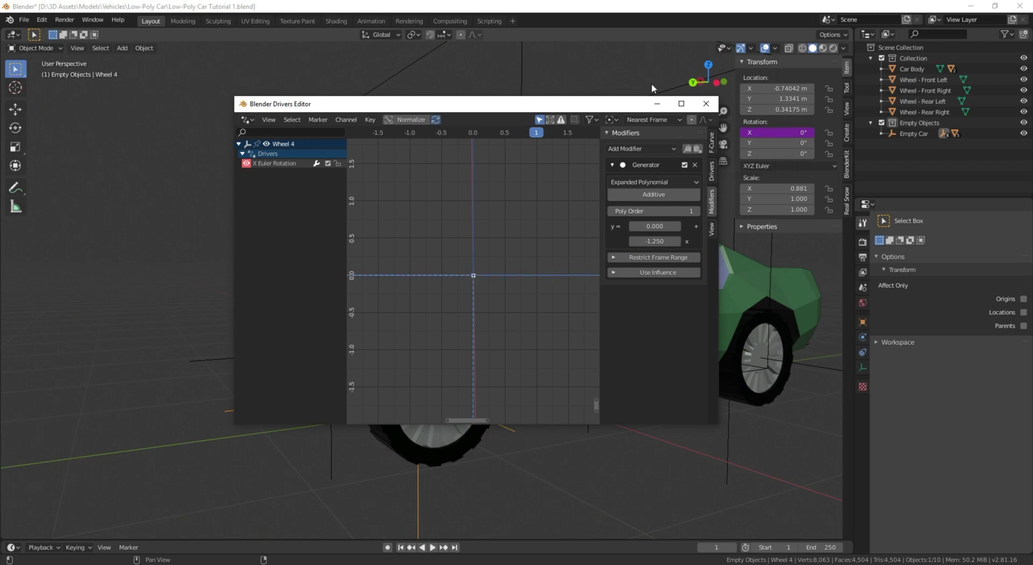
left_click(657, 101)
Move Empty Car along Y to test the wheel spin, then undo back to Y 0.
left_click(523, 115)
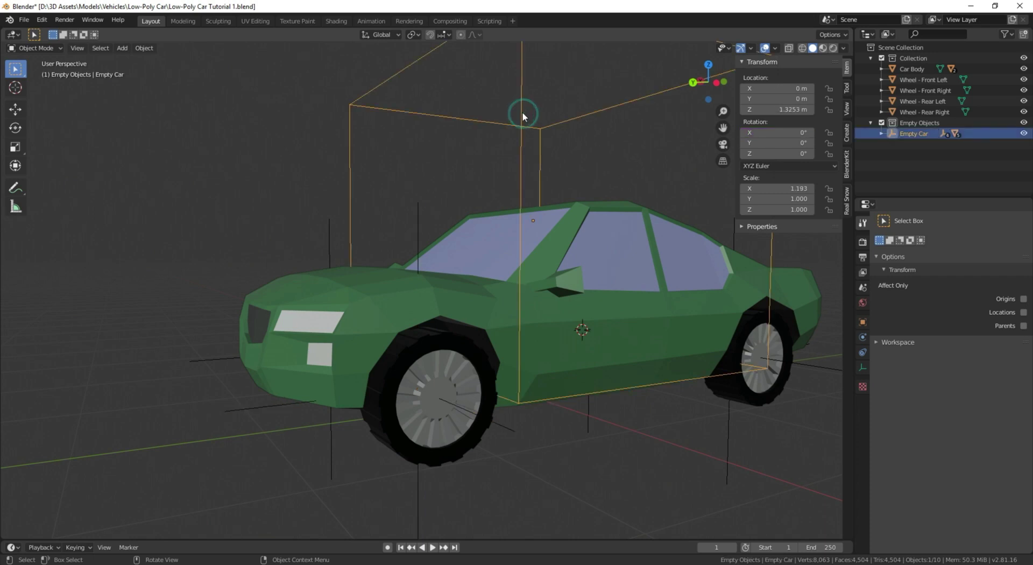
key("g")
key("y")
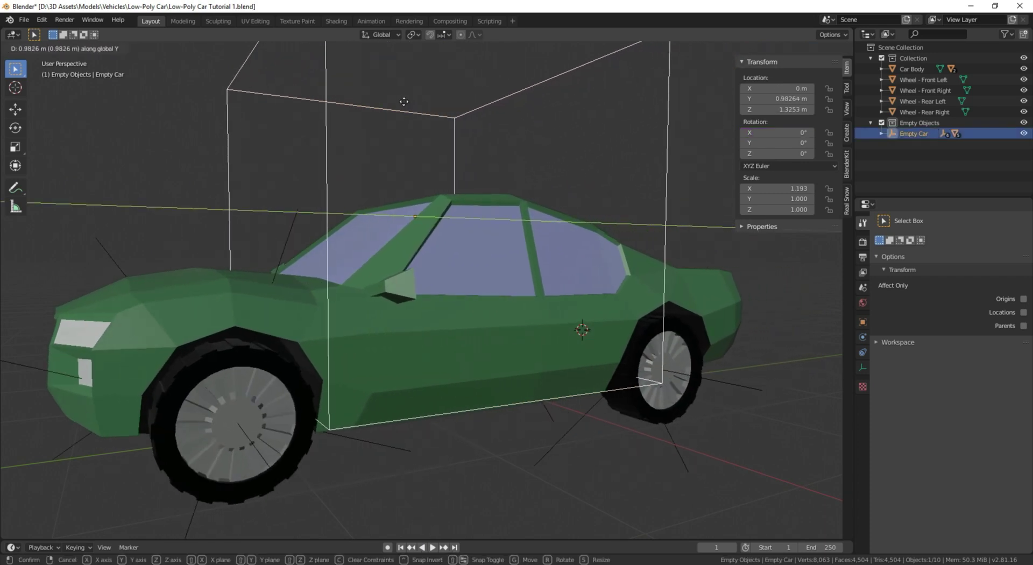
left_click(433, 92)
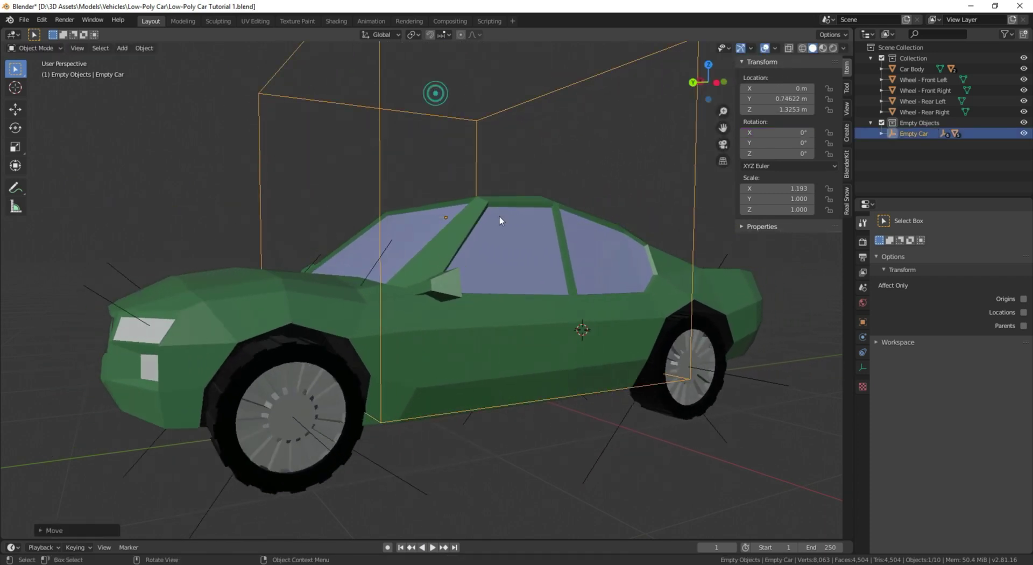
key("ctrl+z")
middle_click_drag(286, 243, 303, 247)
Add a Generator modifier with x coefficient -1.25 to Wheel 1's X rotation driver.
left_click(336, 239)
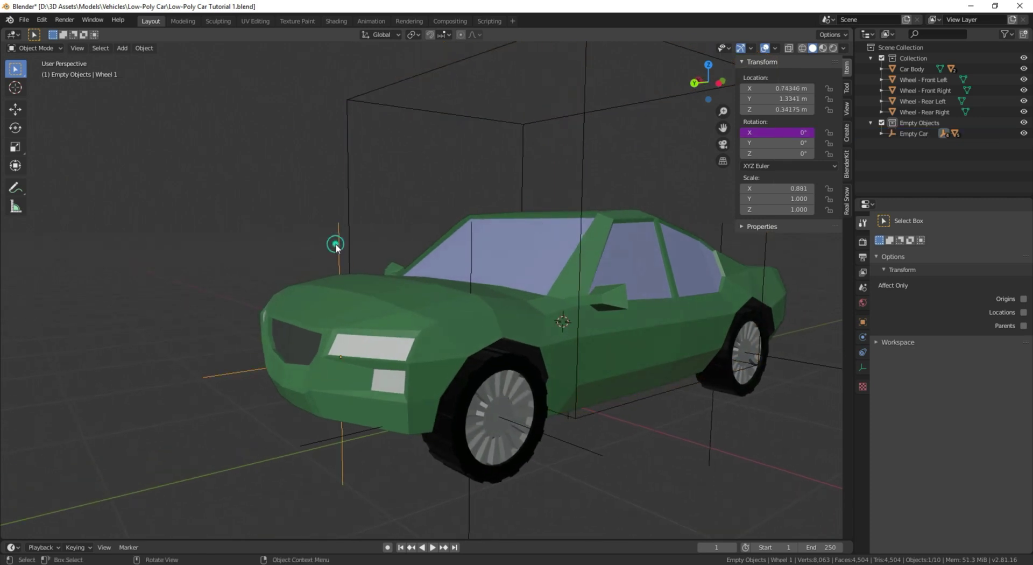
right_click(767, 127)
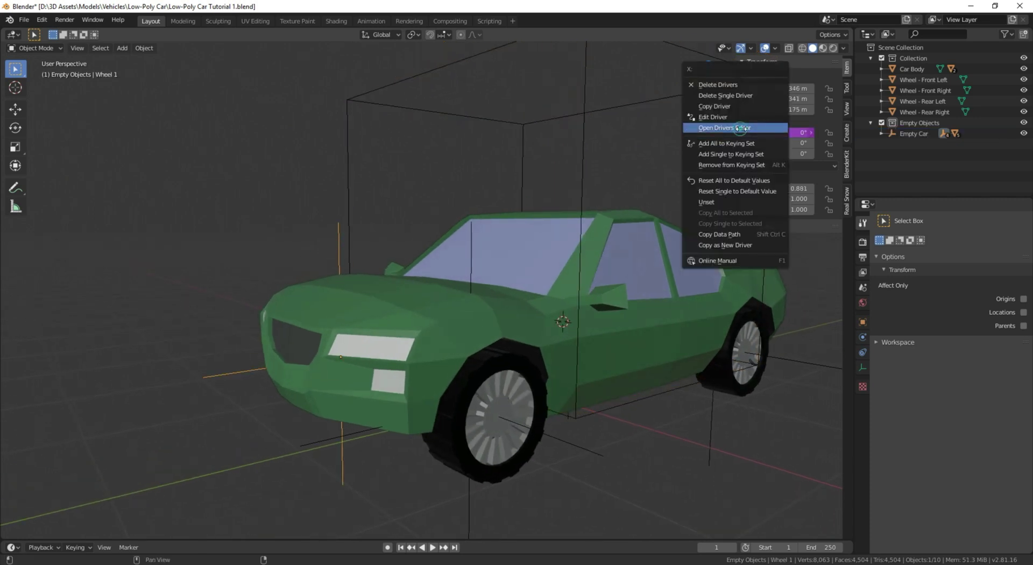
left_click(740, 130)
left_click(266, 163)
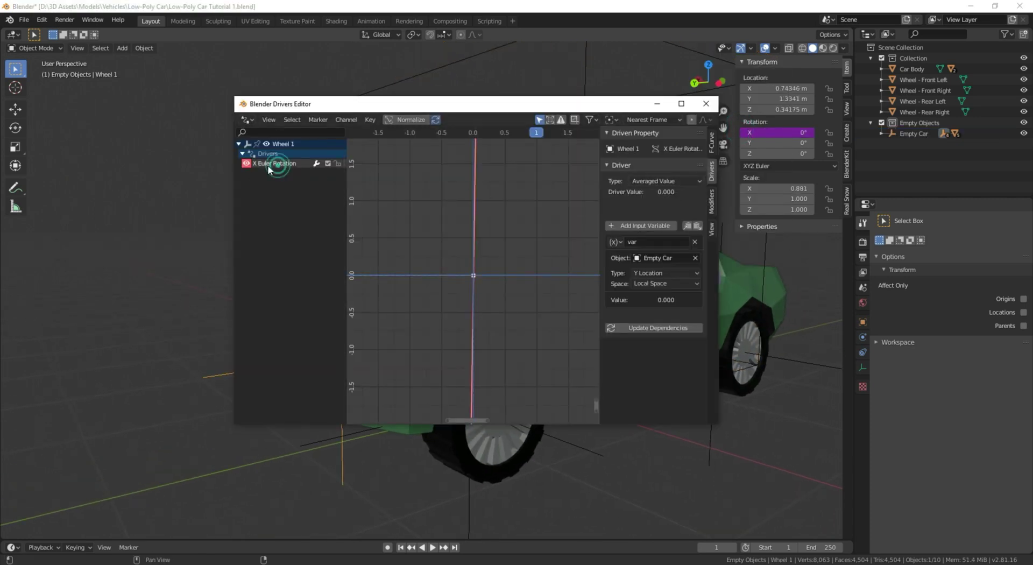
left_click(711, 209)
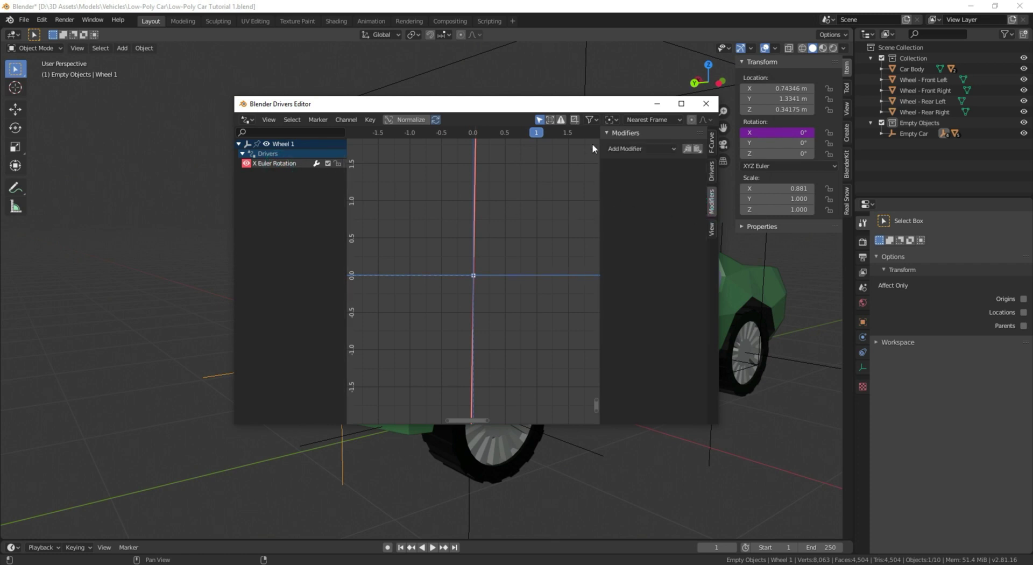
left_click(626, 149)
left_click(621, 161)
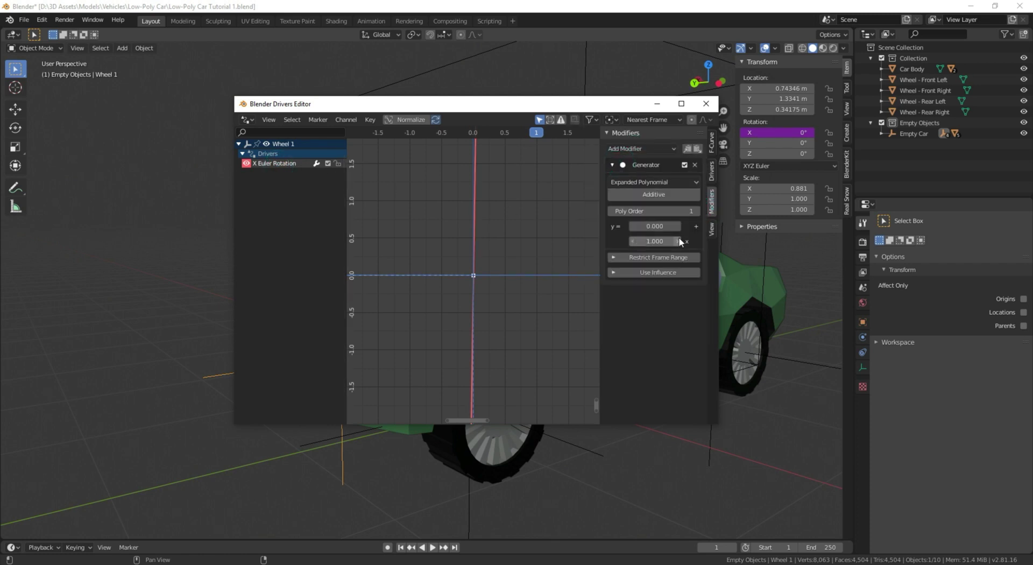
left_click(657, 241)
type("-1.25")
key("Return")
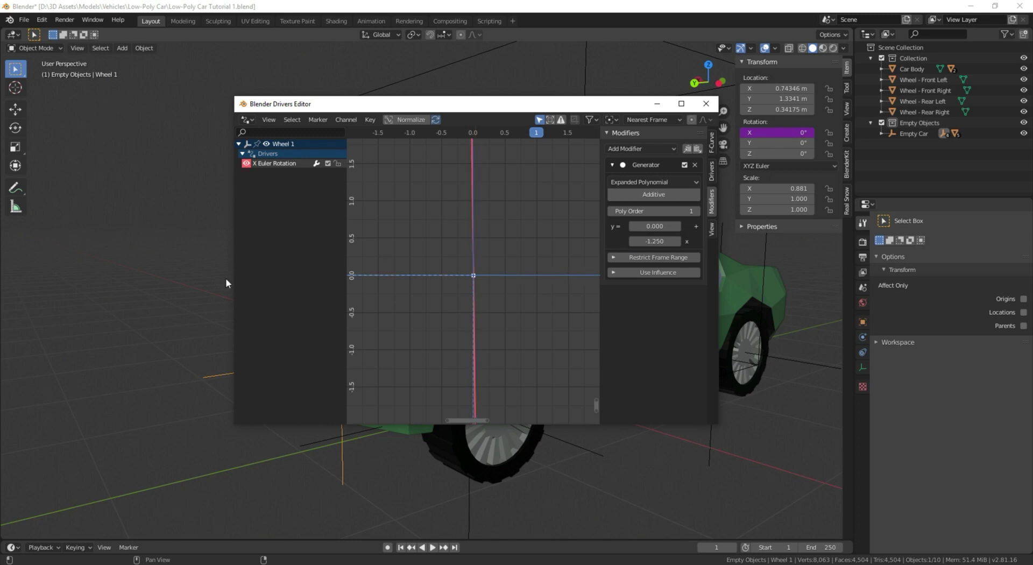
left_click(178, 241)
Add a Generator modifier with x coefficient -1.25 to Wheel 3's X rotation driver.
middle_click_drag(370, 199, 276, 205)
left_click(299, 218)
right_click(774, 132)
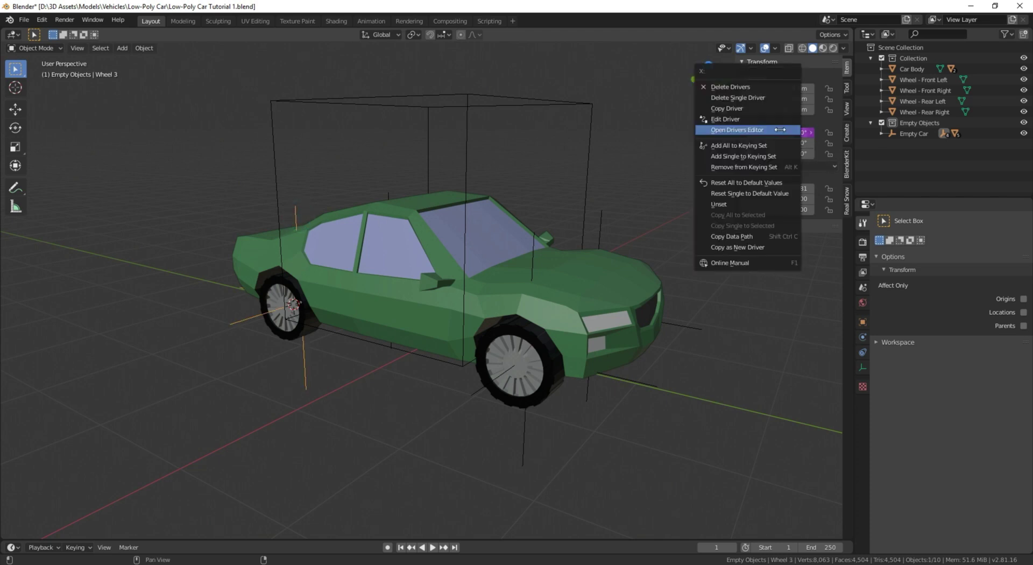
left_click(734, 130)
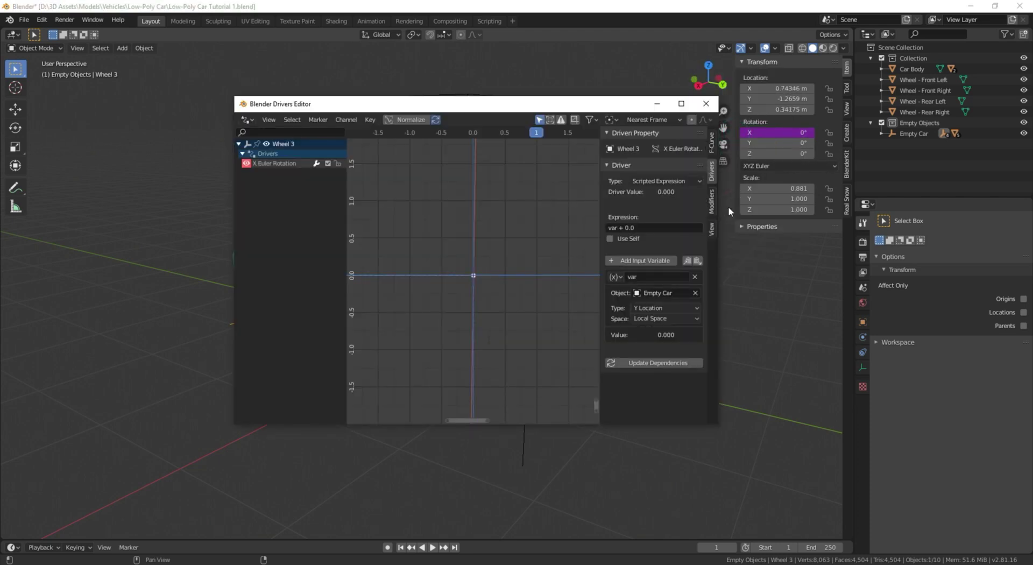
left_click(711, 204)
left_click(618, 154)
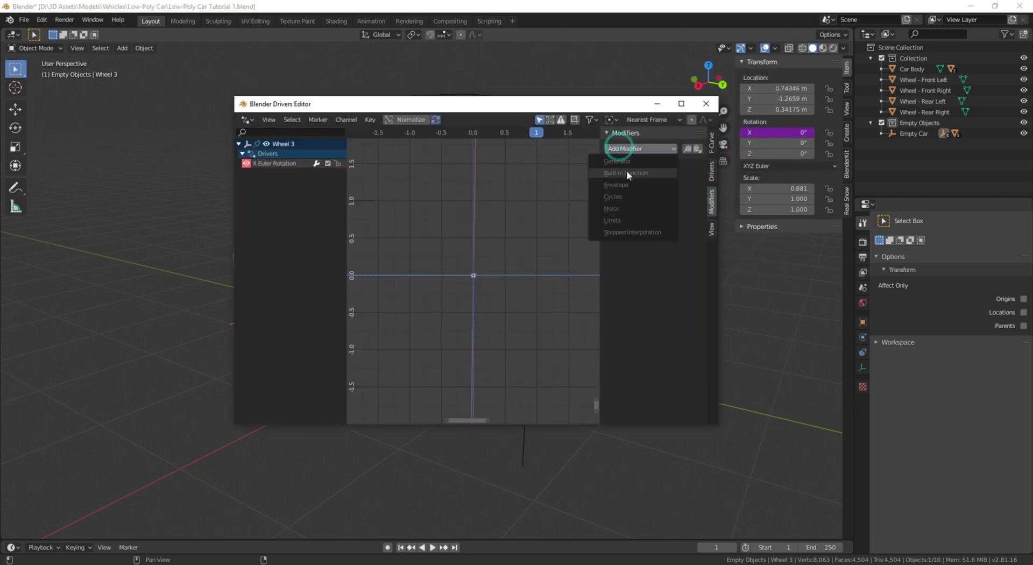
left_click(260, 164)
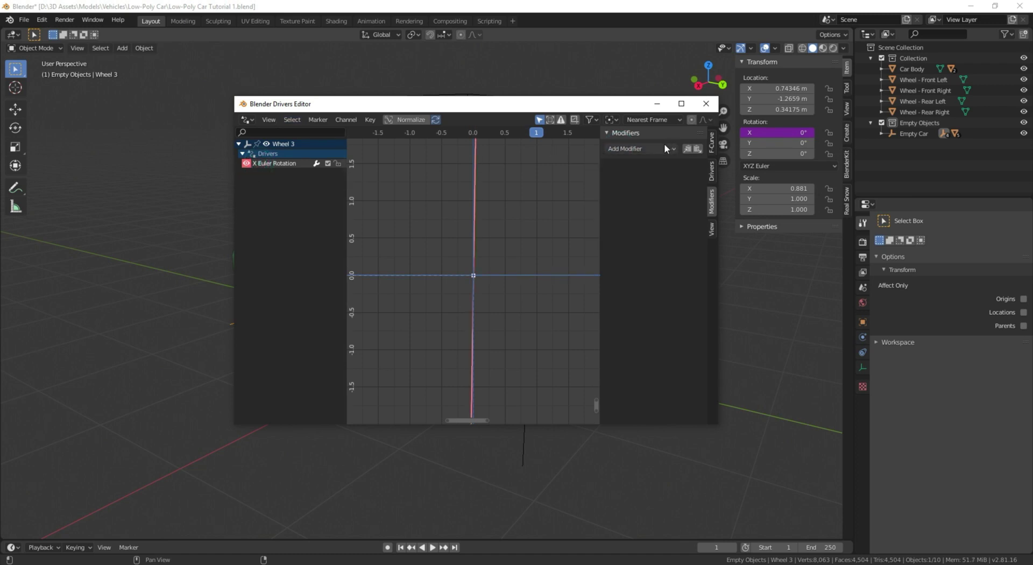
left_click(646, 149)
left_click(634, 158)
left_click(658, 242)
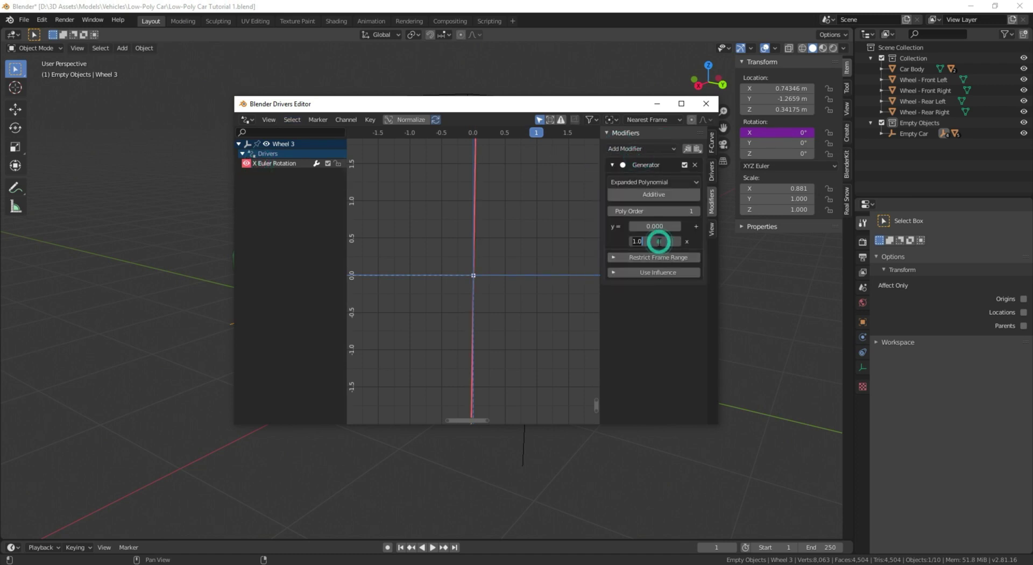
key("Return")
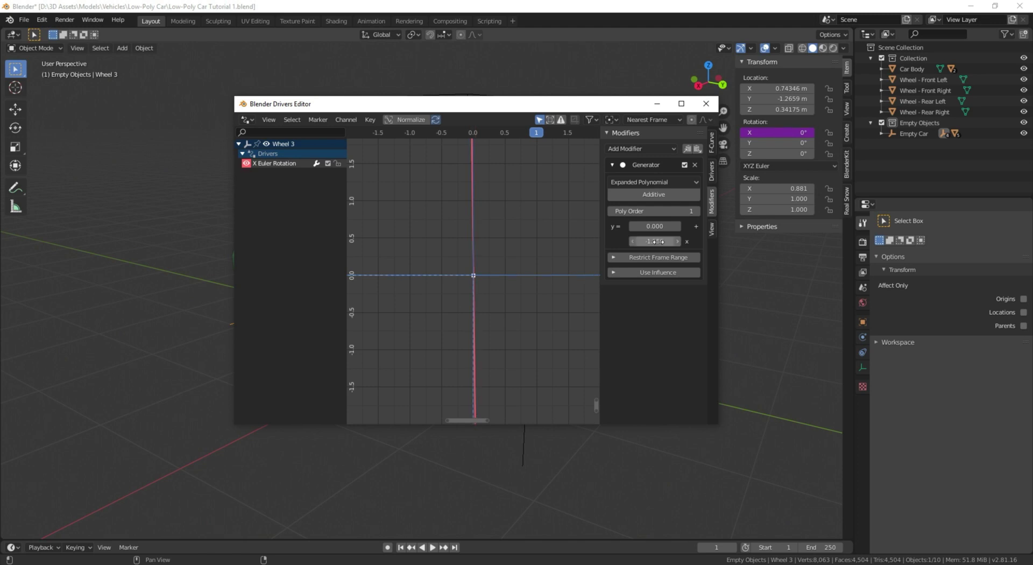
left_click(360, 75)
Add a Generator modifier of about -1.25 to Wheel 2's X rotation driver, then select Empty Car.
middle_click_drag(396, 148, 519, 191)
scroll(518, 191, "up", 2)
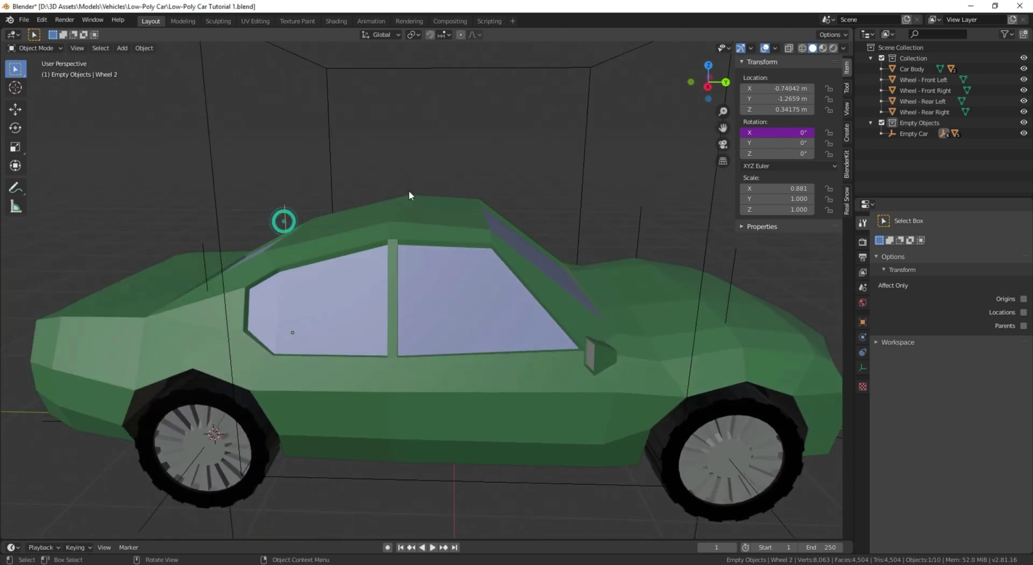
right_click(791, 132)
left_click(791, 129)
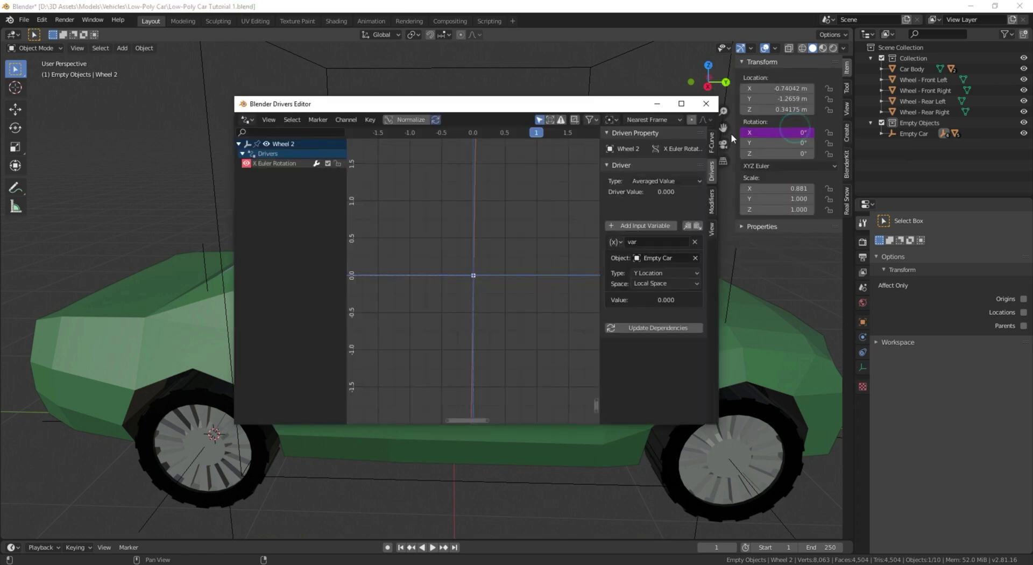
left_click(711, 200)
left_click(276, 166)
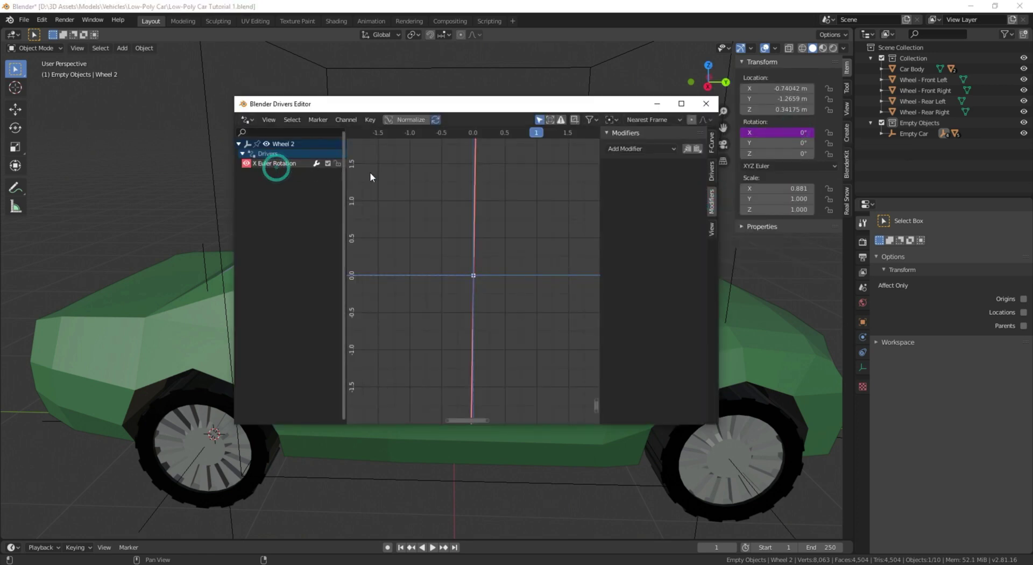
left_click(637, 148)
left_click(629, 163)
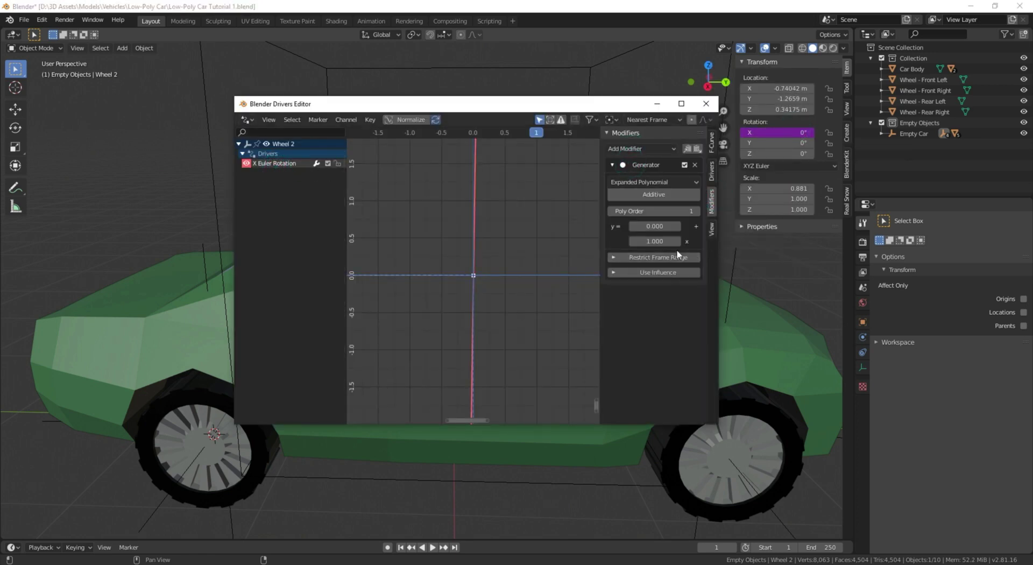
type(".2")
key("Return")
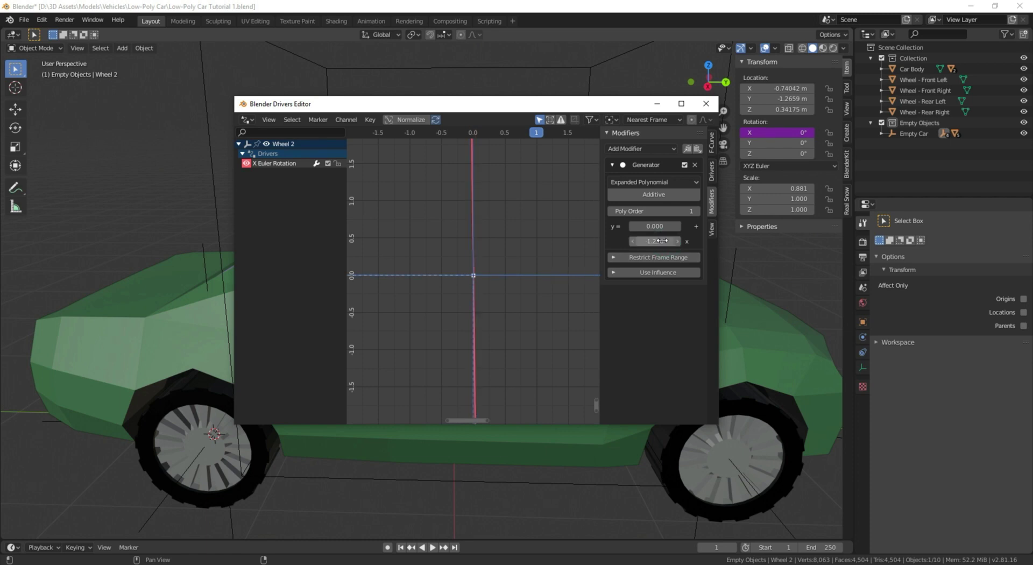
left_click(542, 95)
middle_click_drag(541, 106, 466, 261)
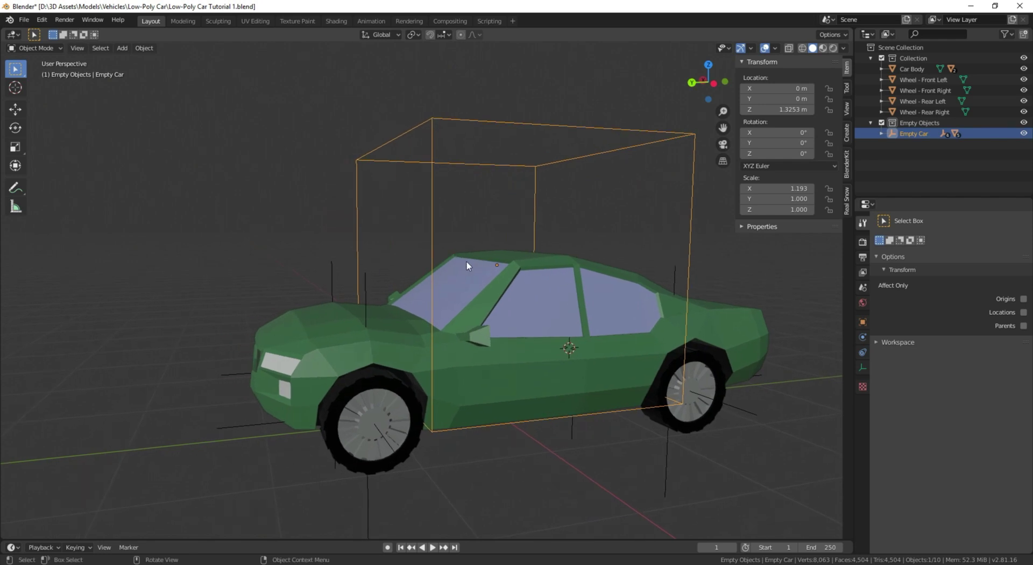
key("g")
key("y")
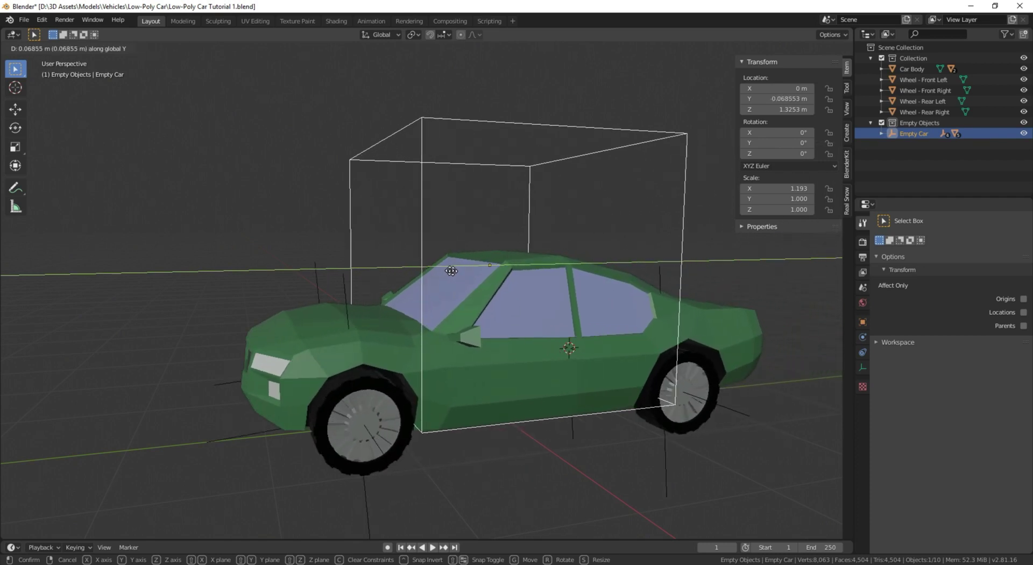
left_click(424, 271)
key("ctrl+z")
middle_click_drag(394, 334, 430, 344)
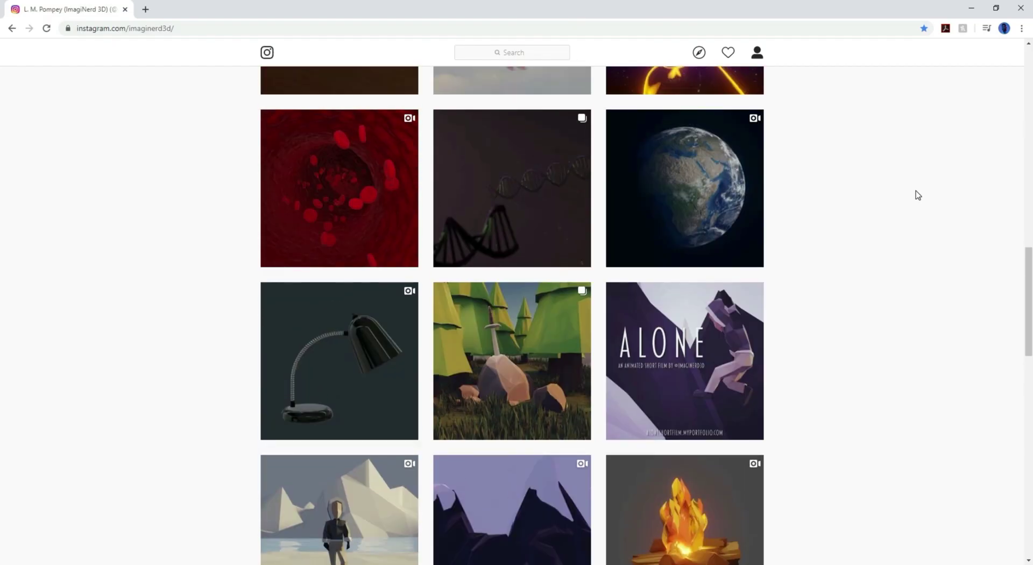
scroll(915, 193, "up", 15)
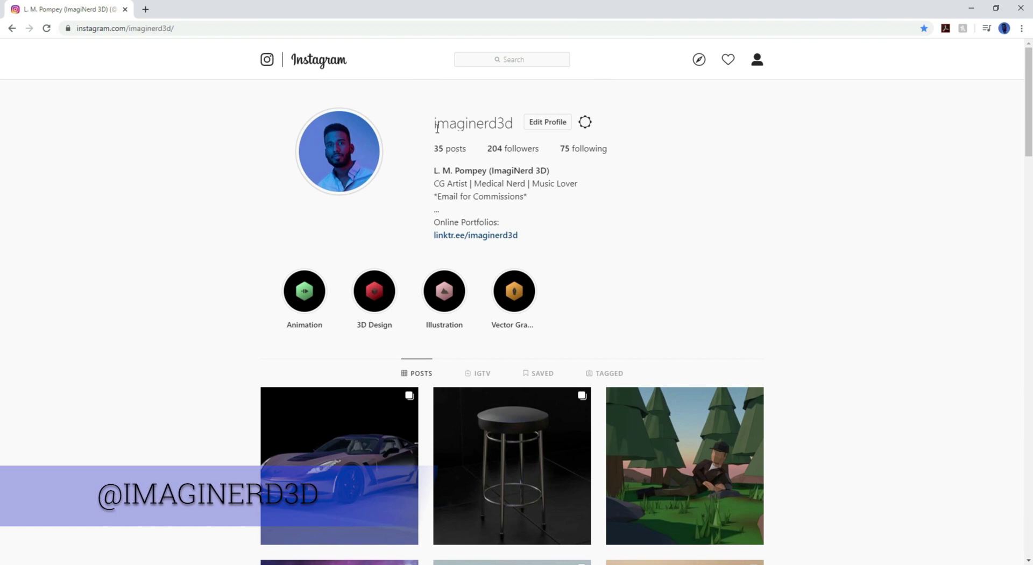
Scroll down the Instagram profile's grid of rendered 3D artwork posts.
scroll(827, 157, "down", 9)
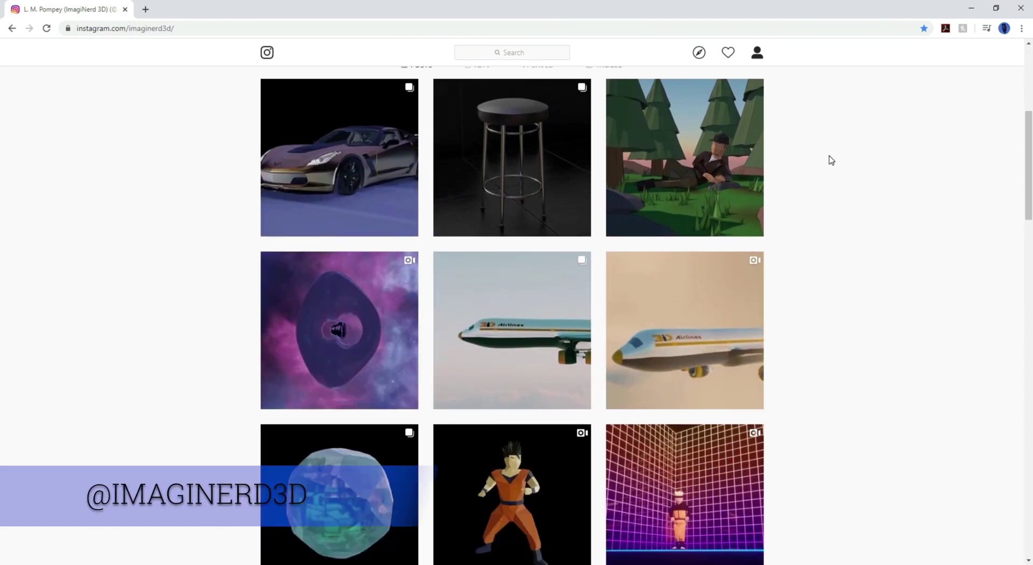
scroll(832, 160, "down", 5)
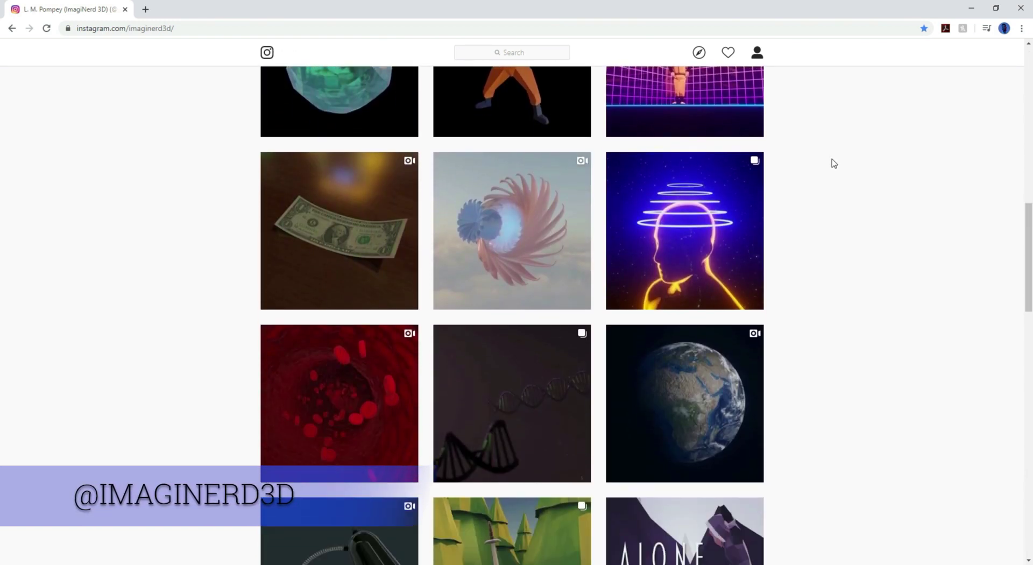
scroll(833, 163, "down", 7)
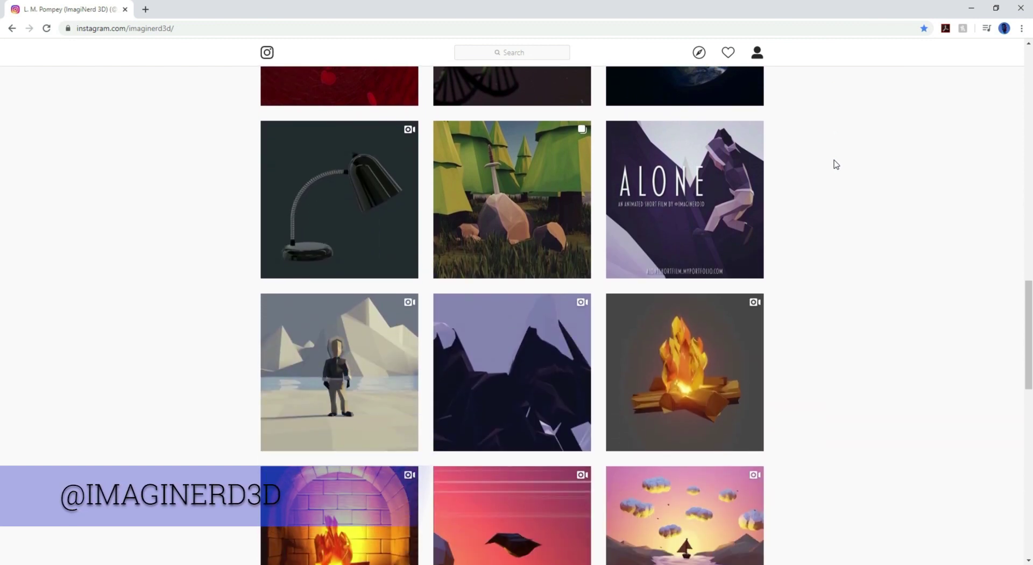
scroll(835, 164, "down", 4)
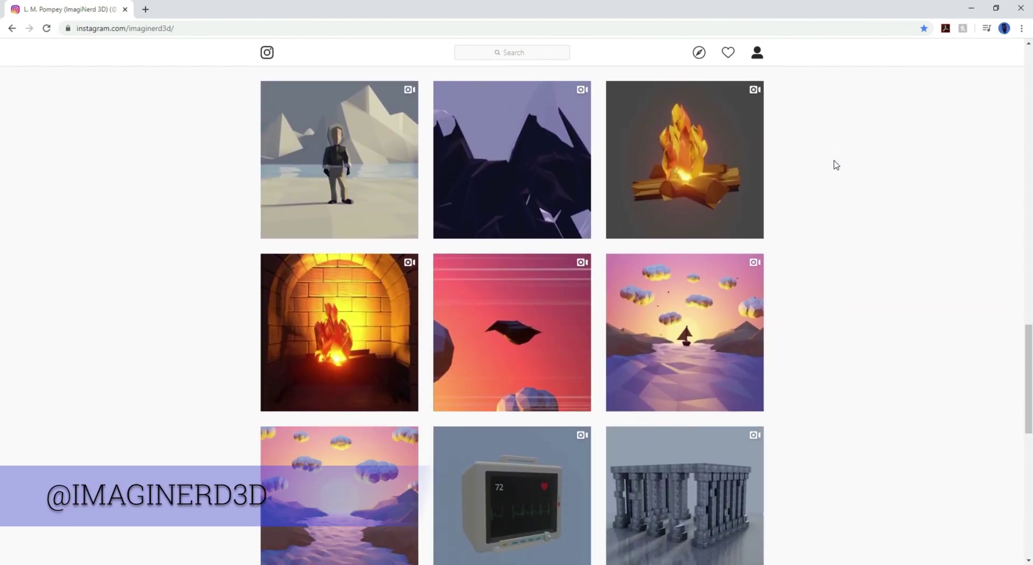